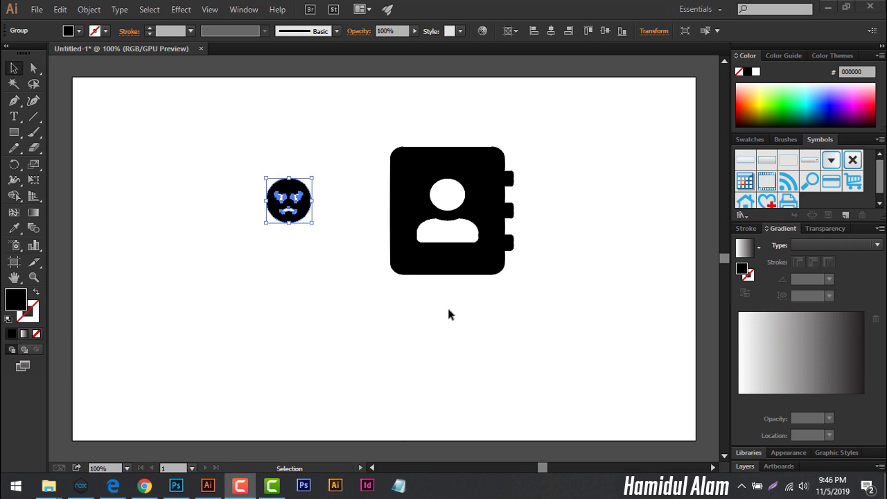
Create a new 960 x 560 px Web RGB document and zoom out to see the whole artboard.
left_click(34, 9)
left_click(40, 26)
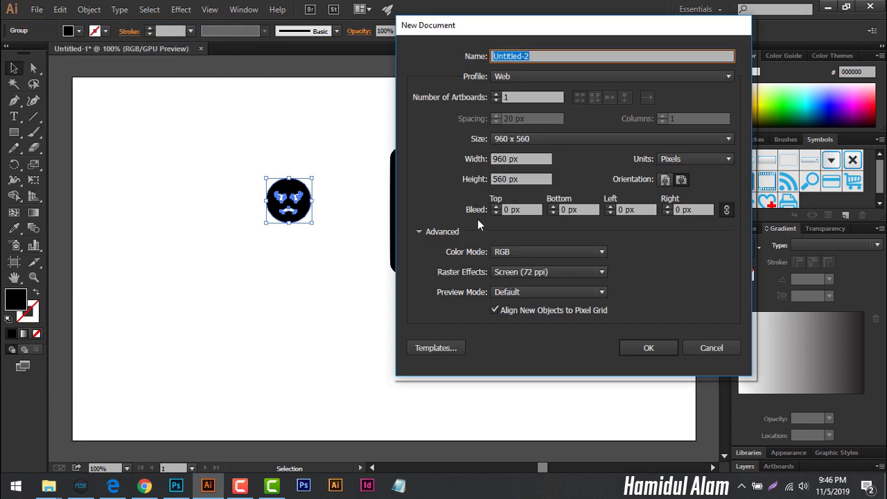
left_click(646, 349)
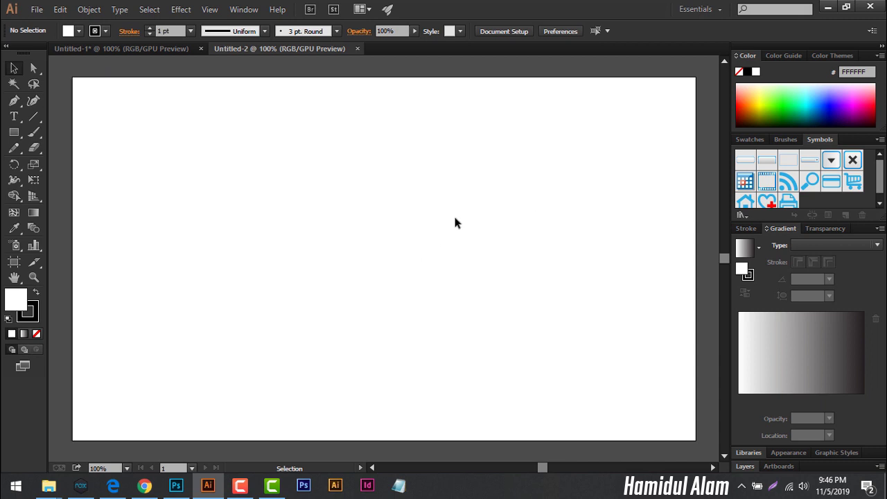
key("ctrl+minus")
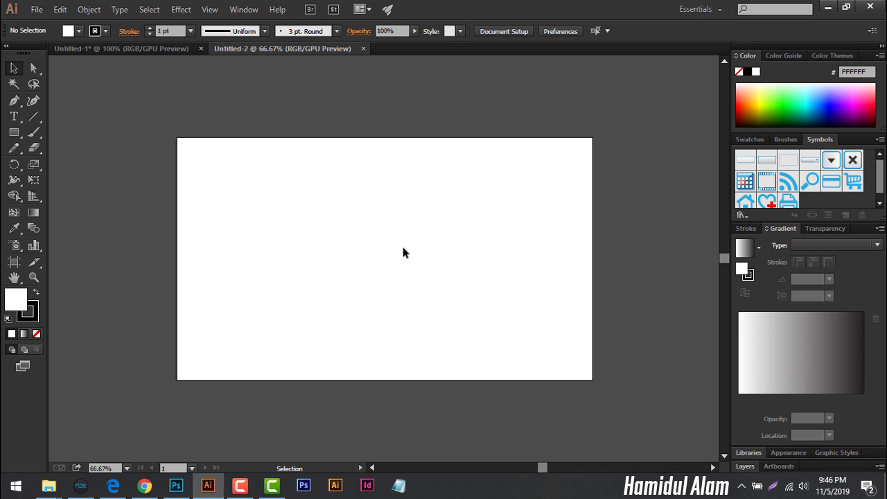
Dismiss the File menu without saving and switch to the Rectangle tool, browsing the other shape tools.
left_click(37, 10)
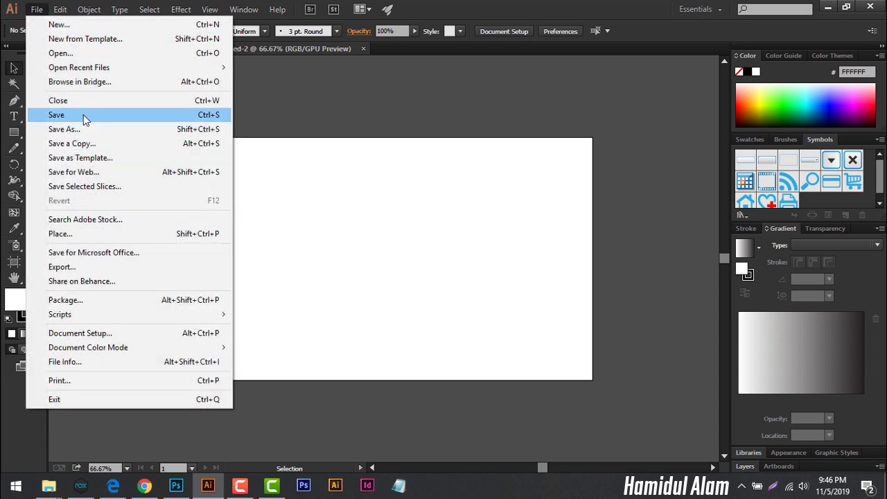
left_click(358, 106)
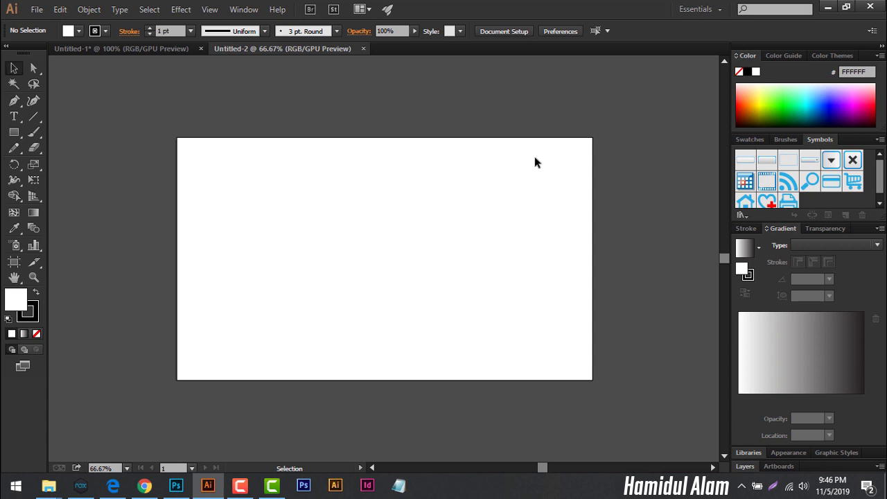
scroll(535, 158, "up", 2)
scroll(534, 158, "down", 3)
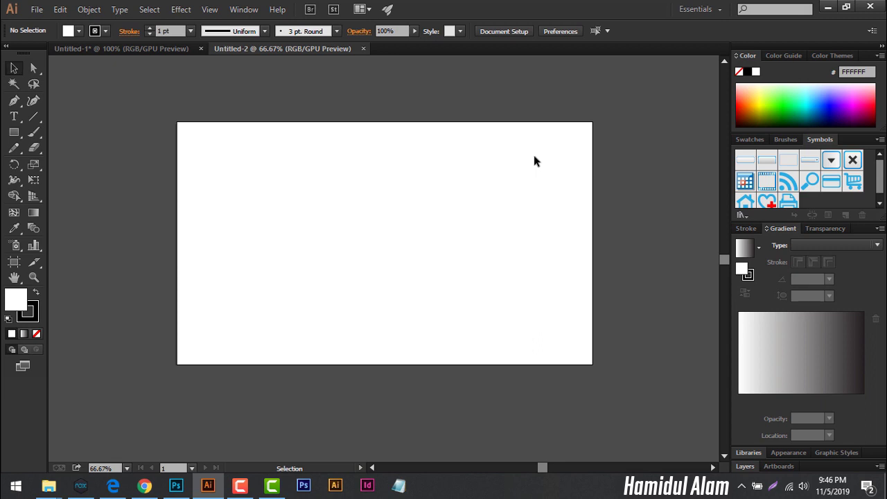
left_click(14, 133)
left_click_drag(20, 138, 44, 139)
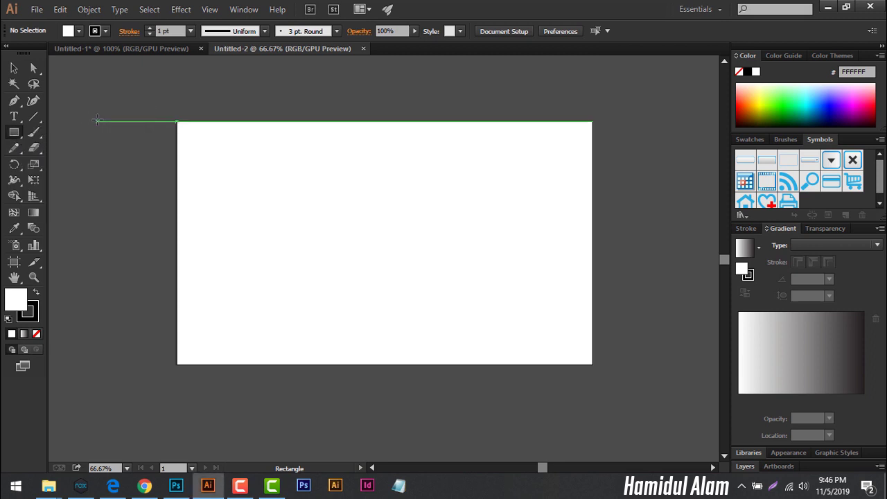
Draw an 87 x 87 px square left of the artboard and nudge it closer with the Selection tool.
left_click_drag(98, 120, 136, 161)
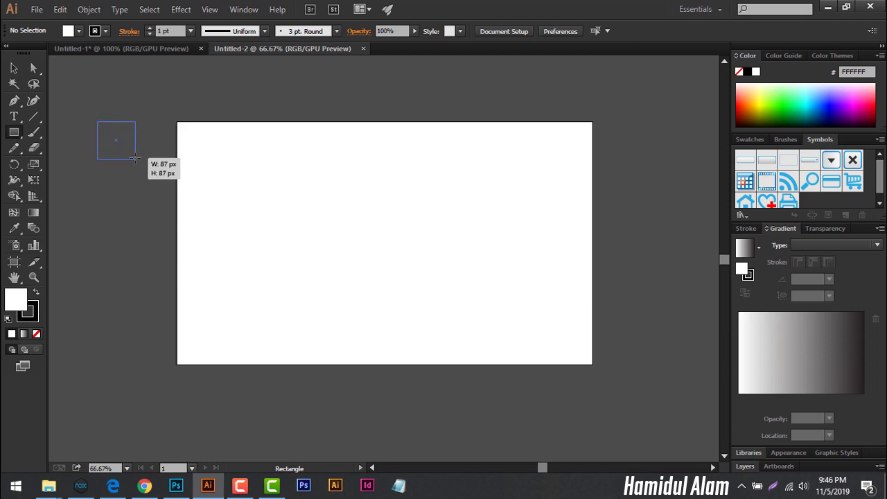
left_click(14, 67)
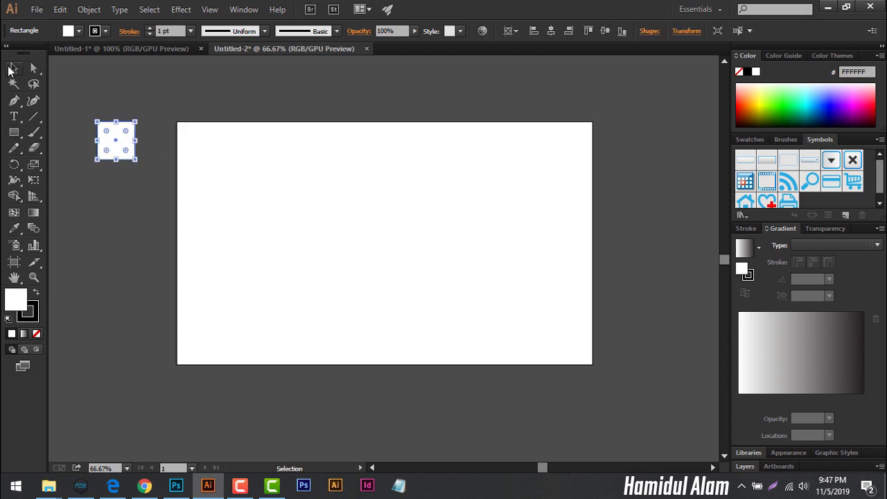
left_click(160, 74)
left_click_drag(124, 146, 144, 144)
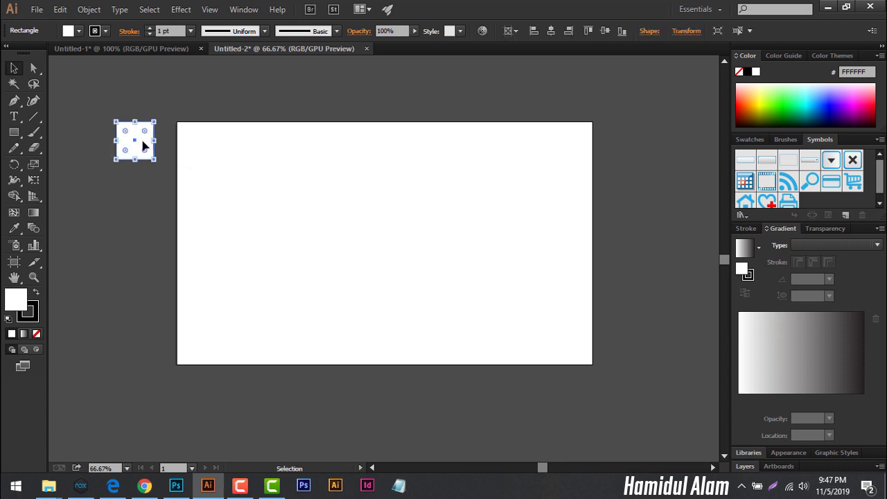
left_click(262, 103)
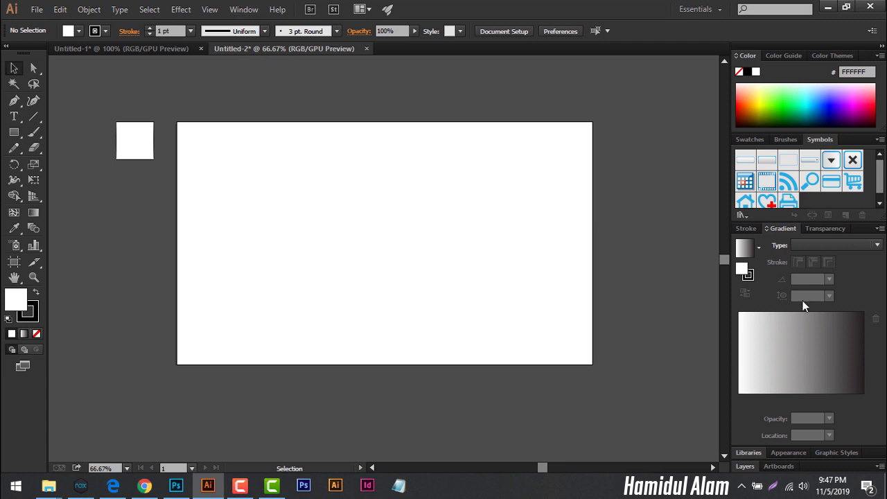
left_click(244, 10)
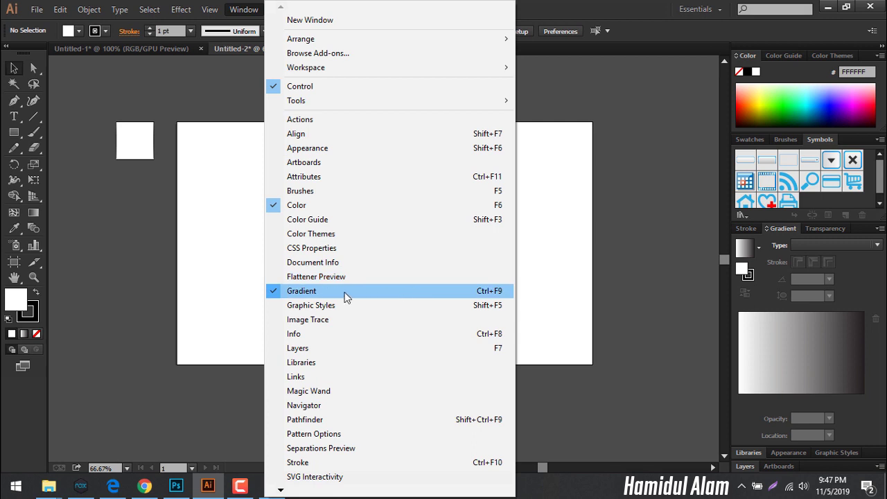
left_click(323, 294)
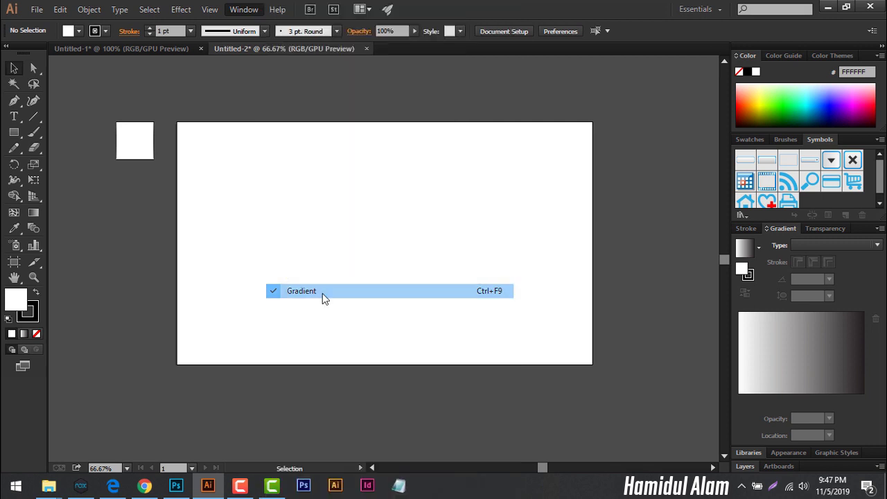
left_click(244, 10)
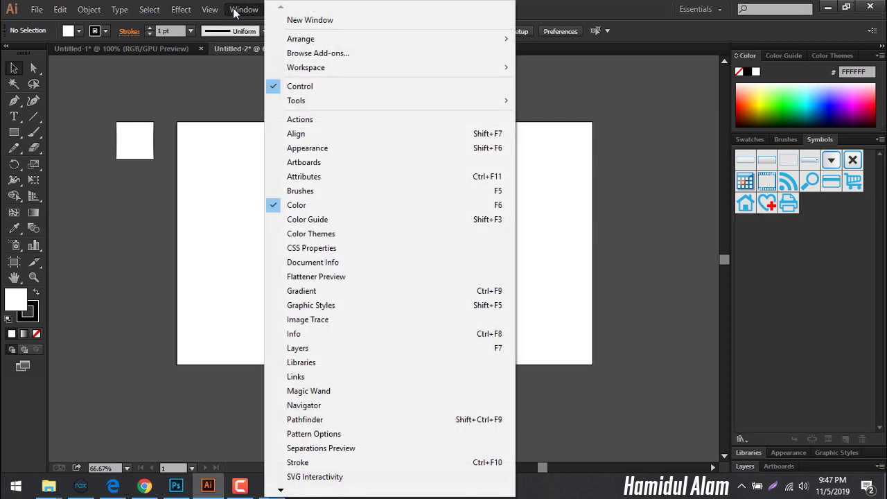
left_click(338, 292)
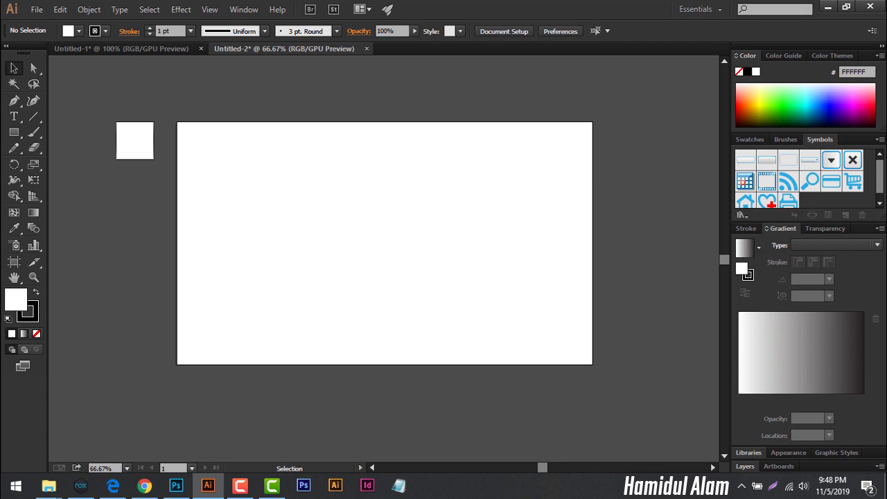
Alt-drag the square straight down twice to form a column of three white squares.
left_click_drag(134, 152, 135, 198)
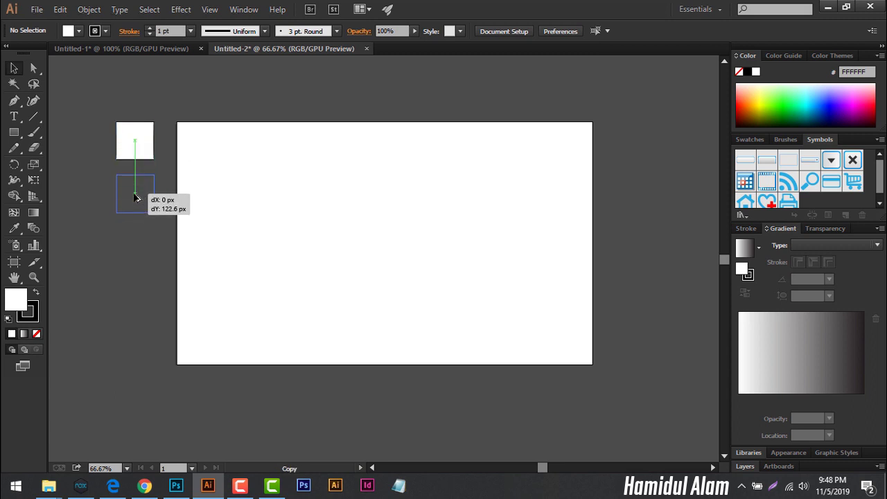
left_click_drag(135, 197, 136, 251)
left_click(632, 246)
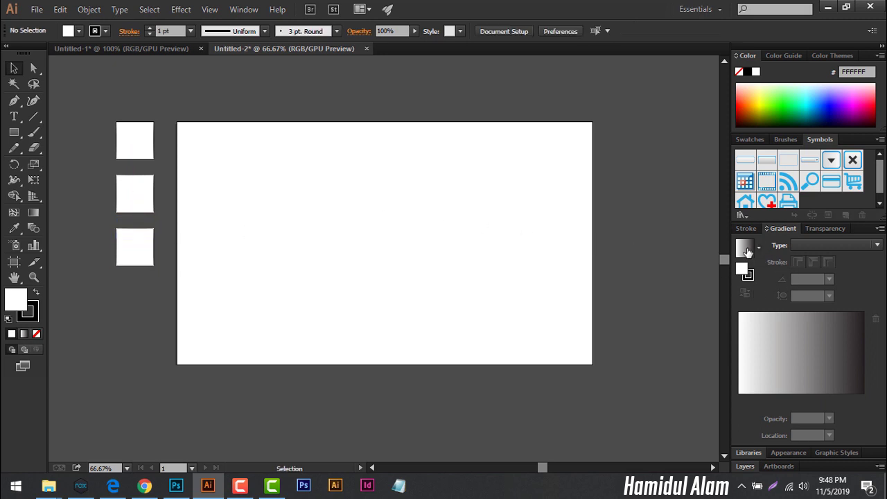
left_click(128, 142)
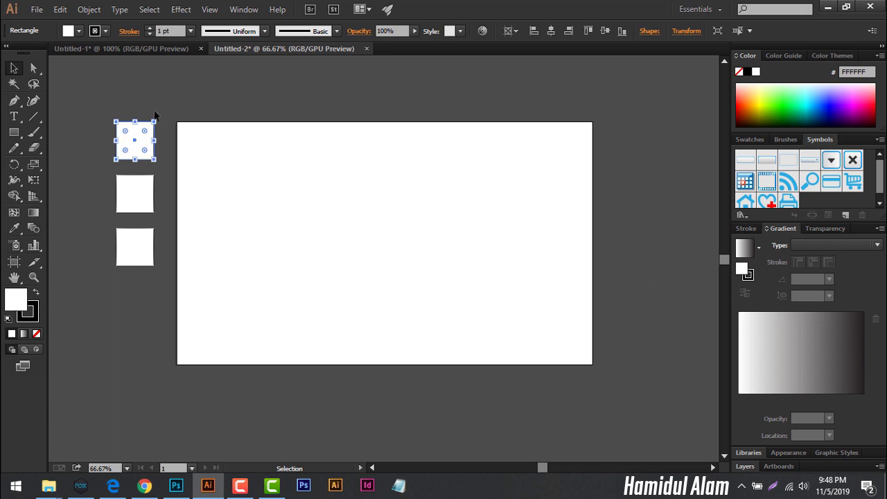
Fill the top square with green 39B54A from the control bar's Fill swatches.
left_click(76, 32)
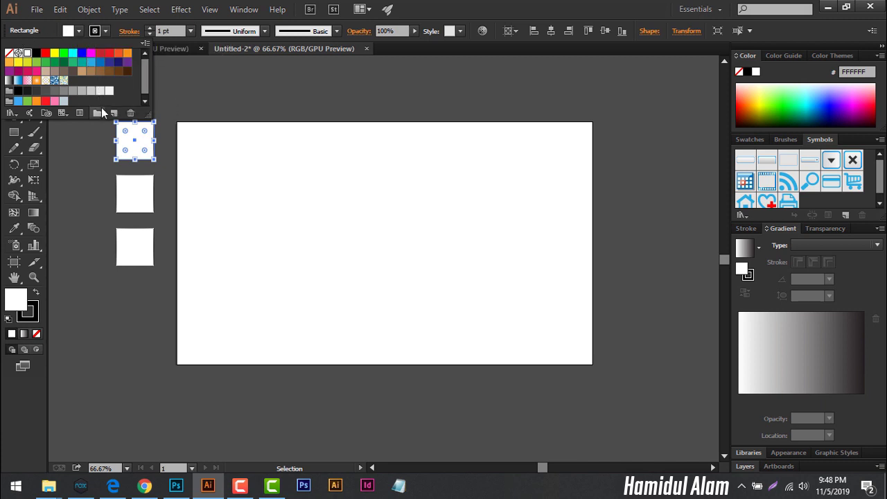
left_click(46, 63)
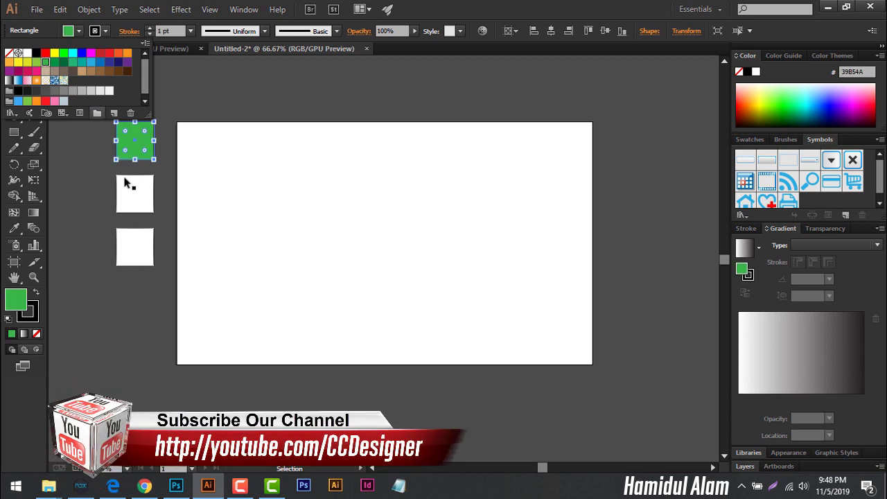
left_click(144, 201)
Fill the middle square with dark green 006837 from the Fill swatches.
left_click(145, 201)
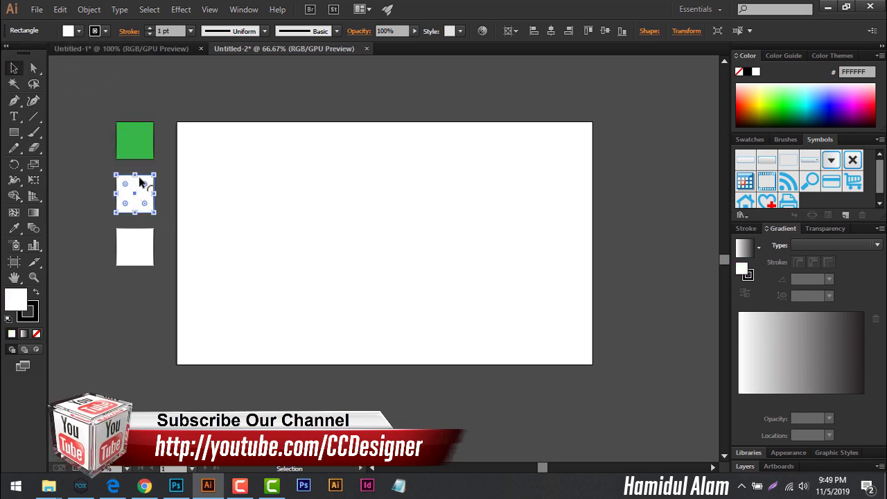
left_click(78, 30)
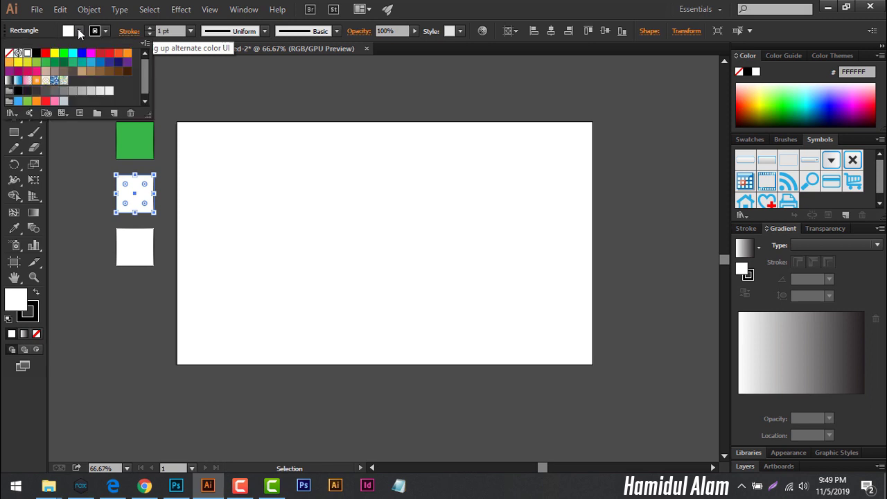
left_click(64, 63)
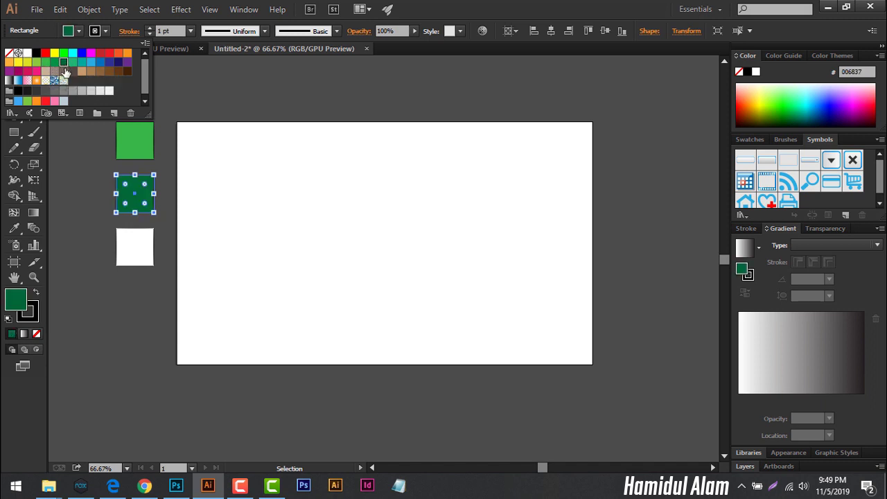
left_click(180, 99)
left_click(180, 97)
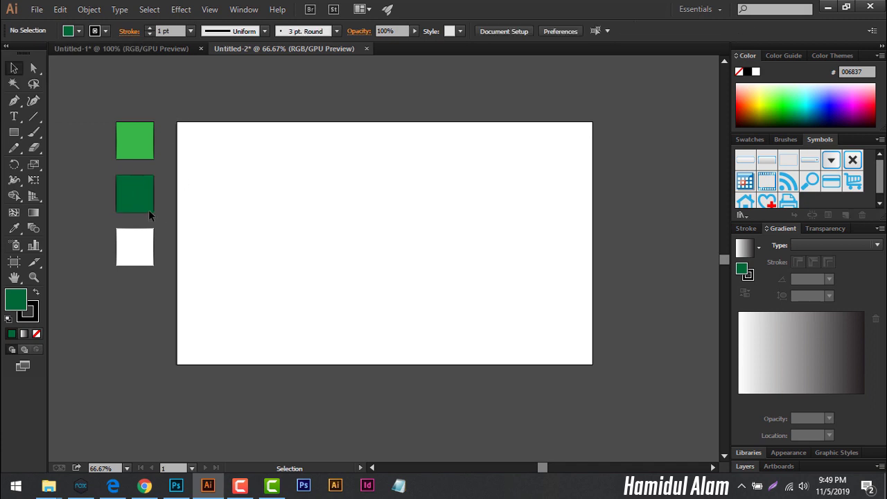
left_click(142, 145)
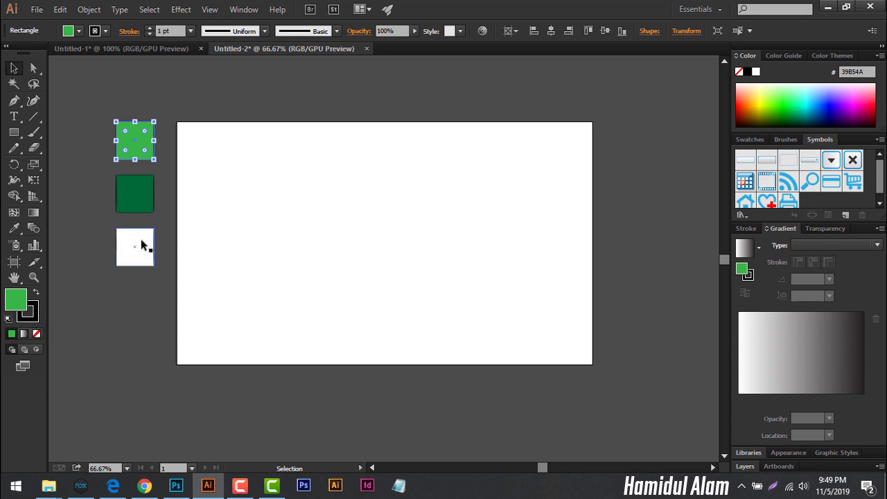
Remove the black outline from the dark green middle square using the Stroke swatches.
left_click(108, 201)
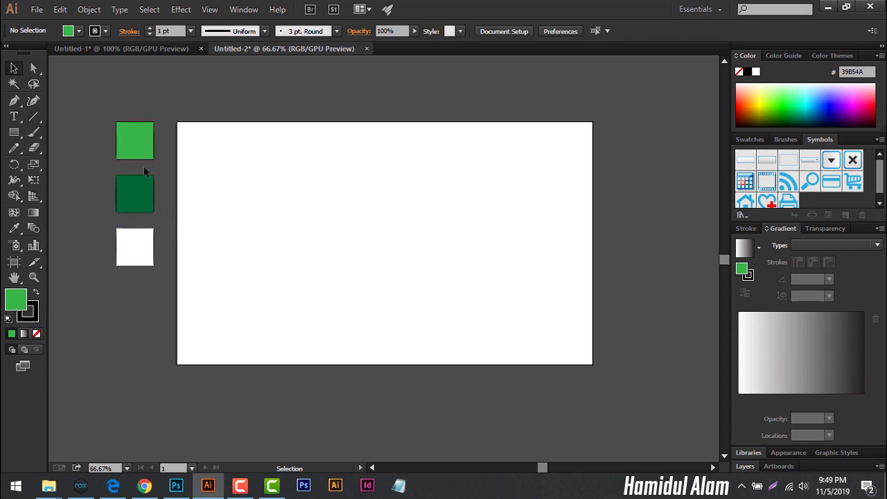
left_click(141, 187)
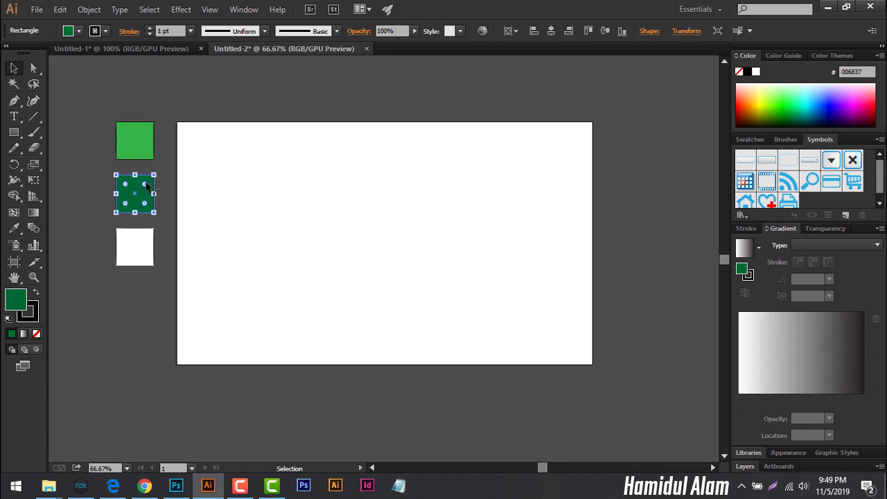
left_click(105, 31)
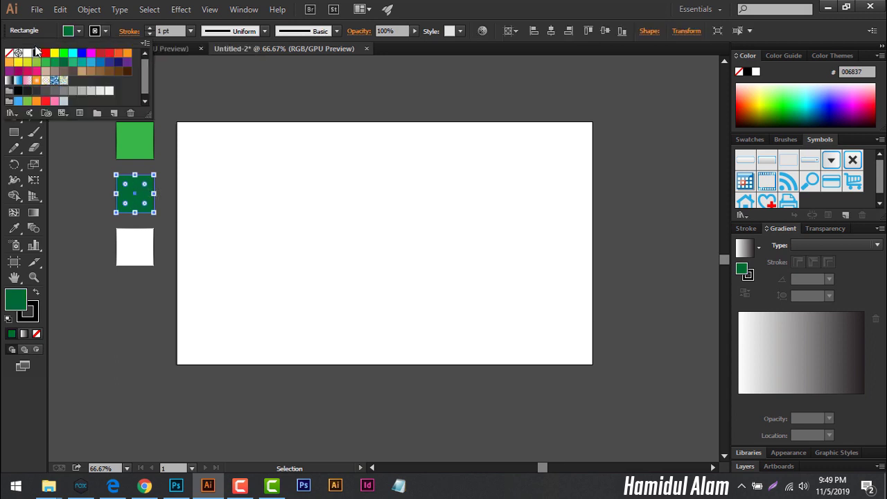
left_click(10, 52)
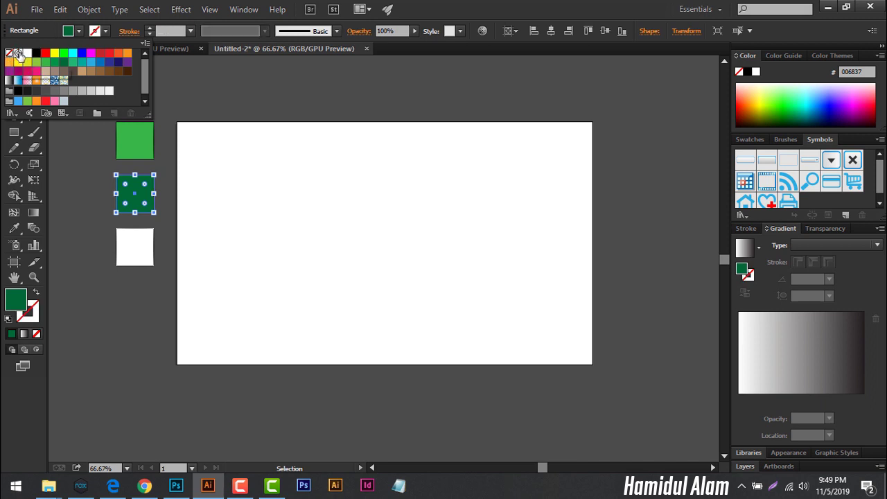
left_click(203, 88)
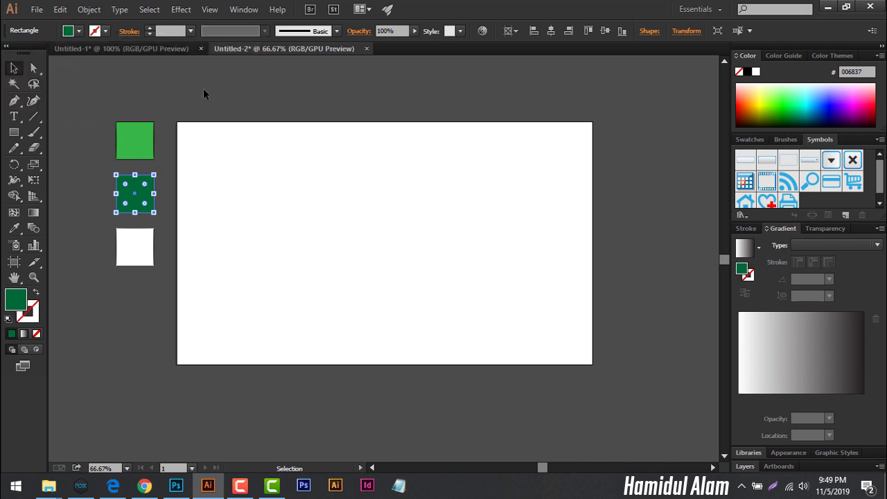
left_click(194, 106)
Set the light green top square's stroke to None from the toolbox.
left_click(133, 139)
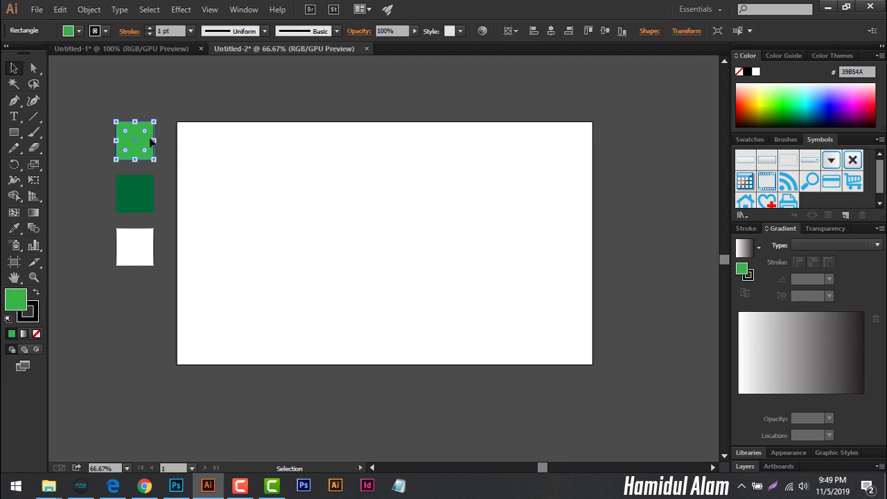
left_click(105, 30)
left_click(194, 76)
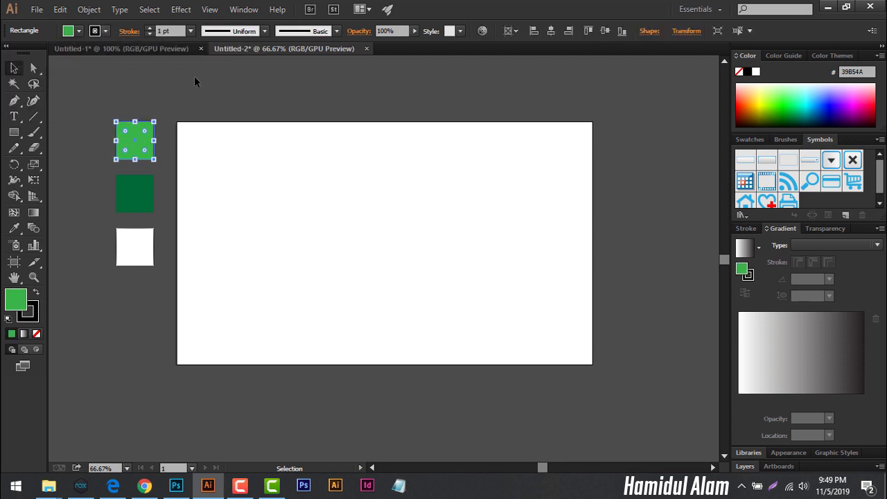
left_click(35, 313)
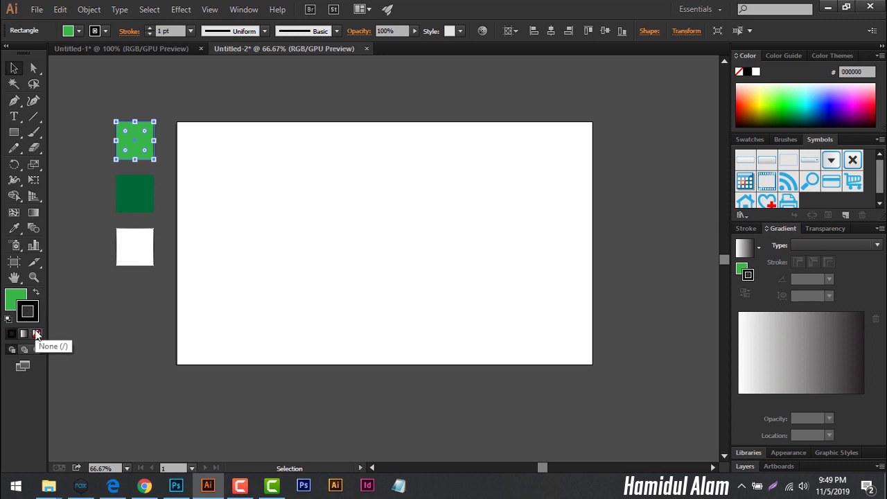
left_click(37, 335)
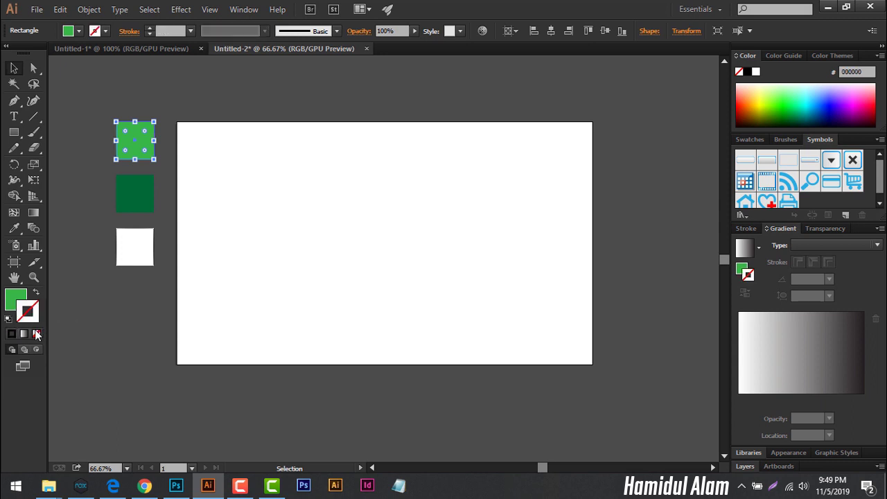
left_click(64, 290)
Move both green squares onto the artboard's top-left, place the white square below, and open its fill Color Picker.
left_click_drag(103, 113, 153, 199)
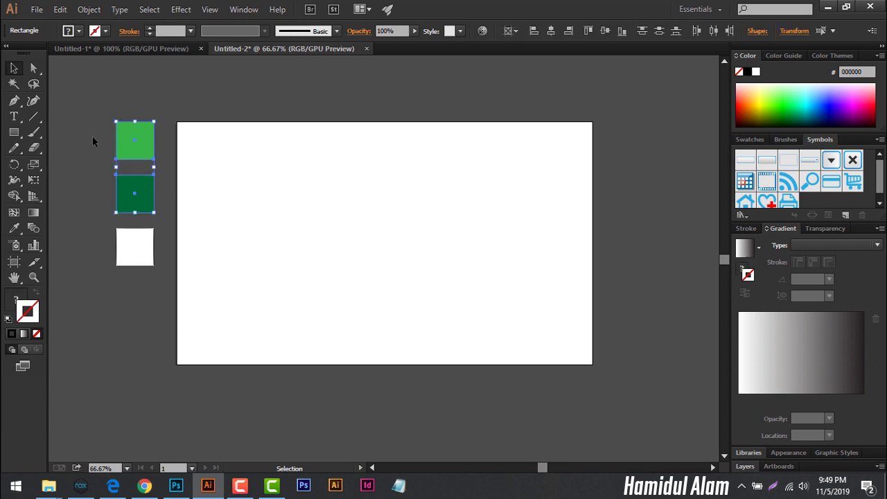
left_click_drag(138, 200, 221, 215)
left_click(109, 211)
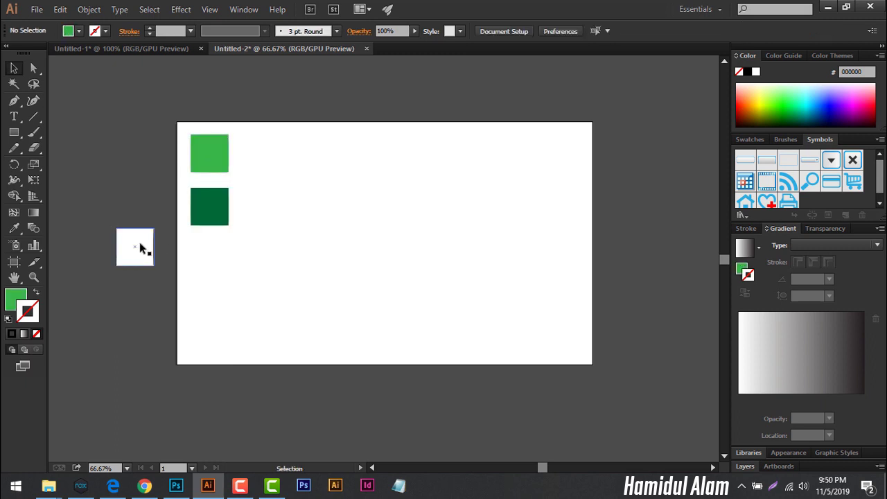
left_click_drag(140, 243, 215, 262)
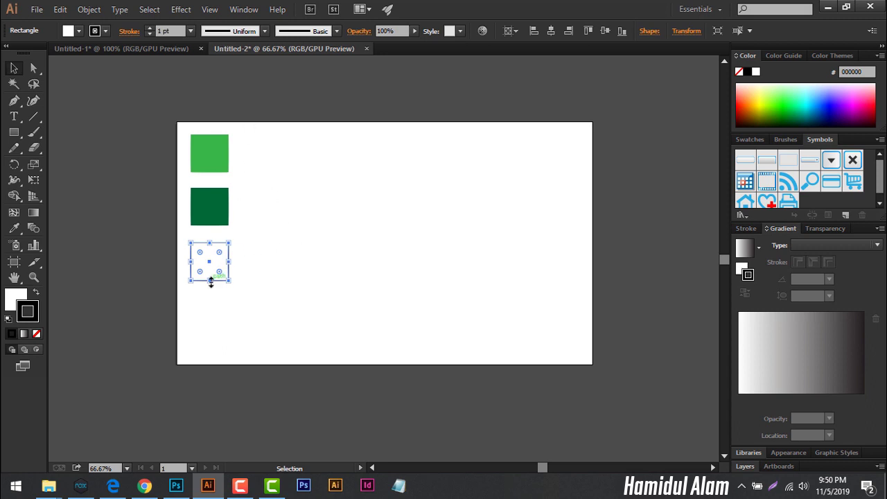
double_click(13, 298)
Fill the bottom square with pink B77E7E and set its stroke to None.
left_click(616, 164)
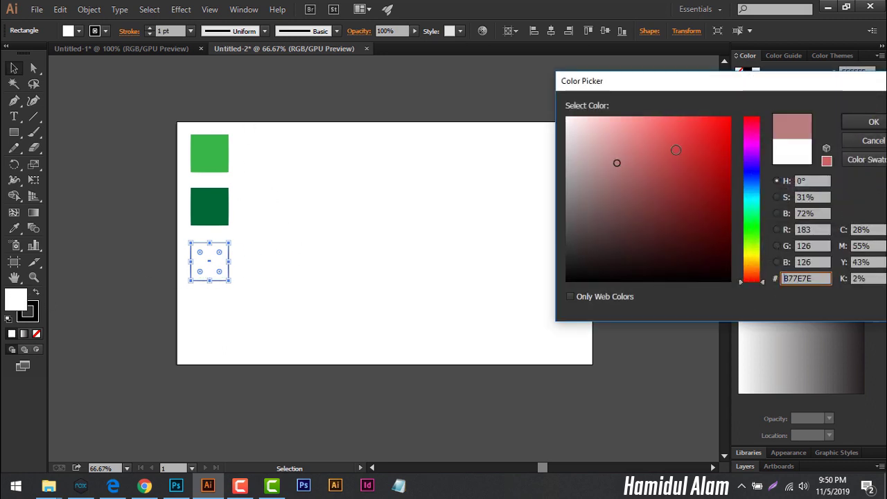
left_click(872, 121)
left_click(111, 277)
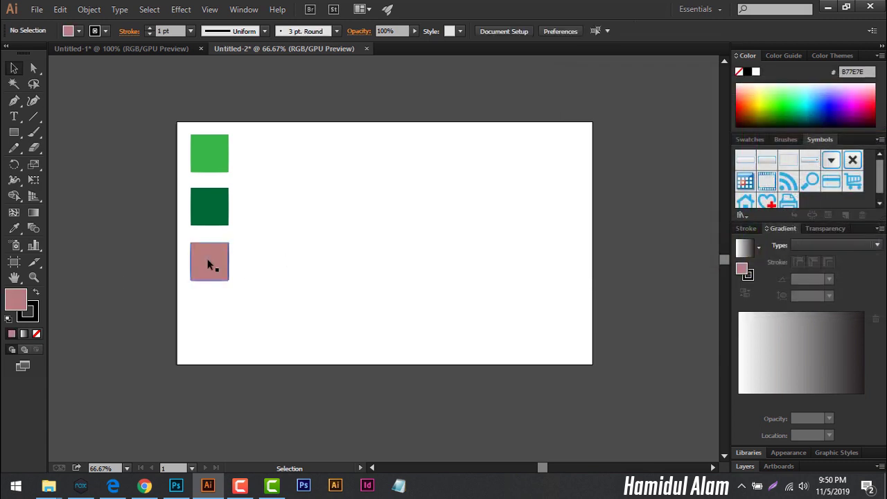
left_click(203, 258)
left_click(38, 316)
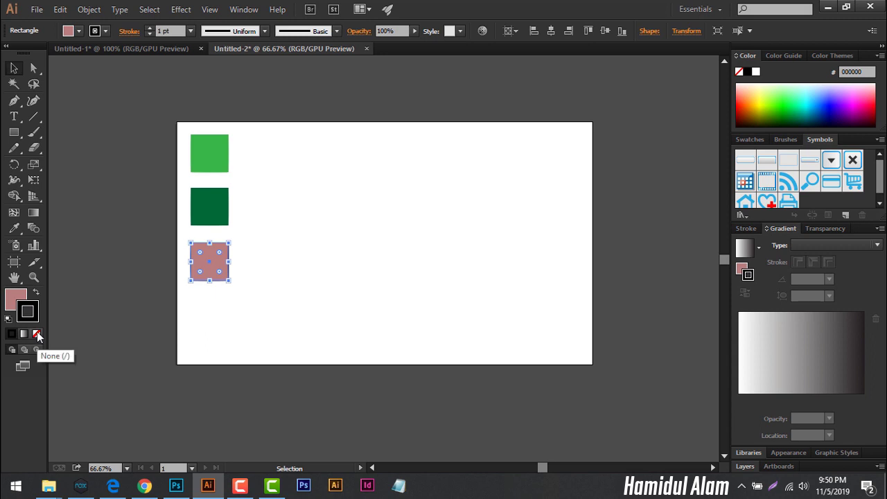
left_click(38, 334)
left_click(116, 281)
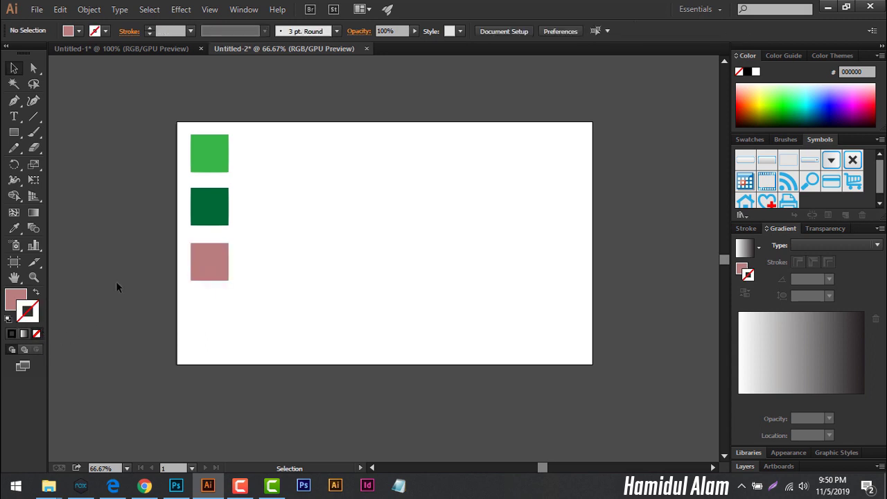
Fit the artboard in the window, then set the view zoom to 100%.
scroll(149, 267, "up", 2)
scroll(150, 265, "down", 1)
scroll(151, 263, "up", 1)
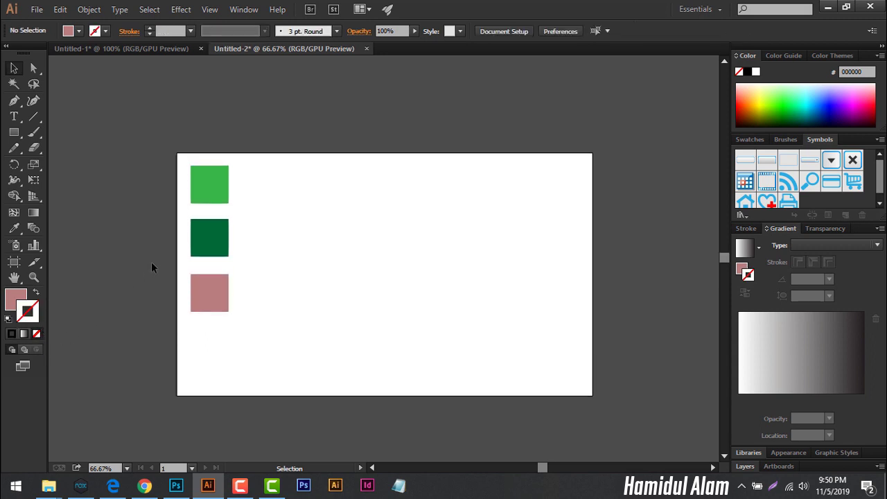
key("ctrl+0")
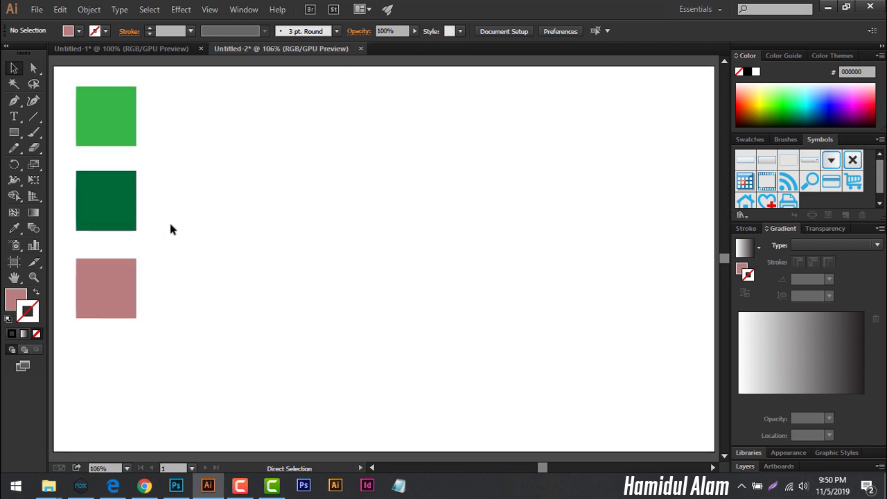
key("ctrl+1")
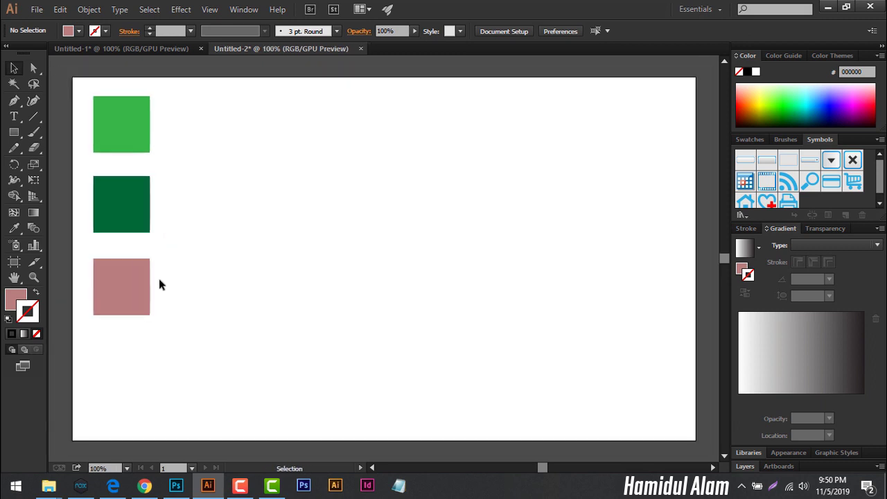
left_click(135, 289)
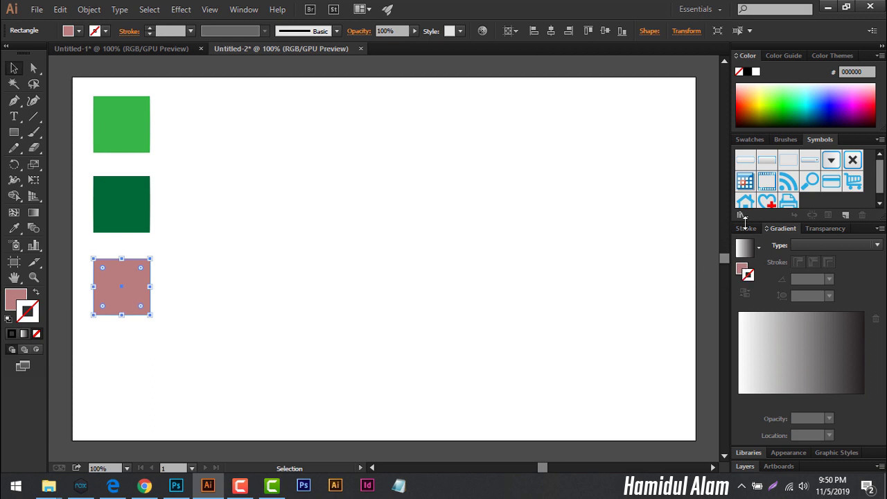
left_click(759, 247)
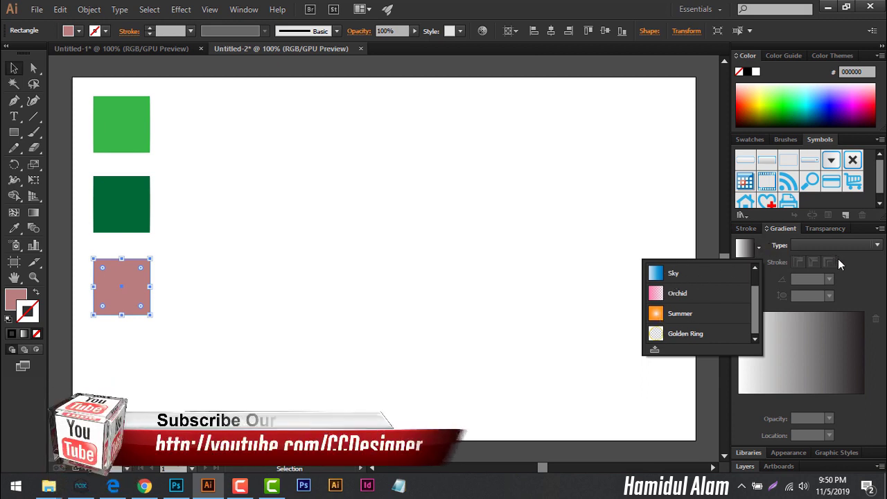
left_click(860, 271)
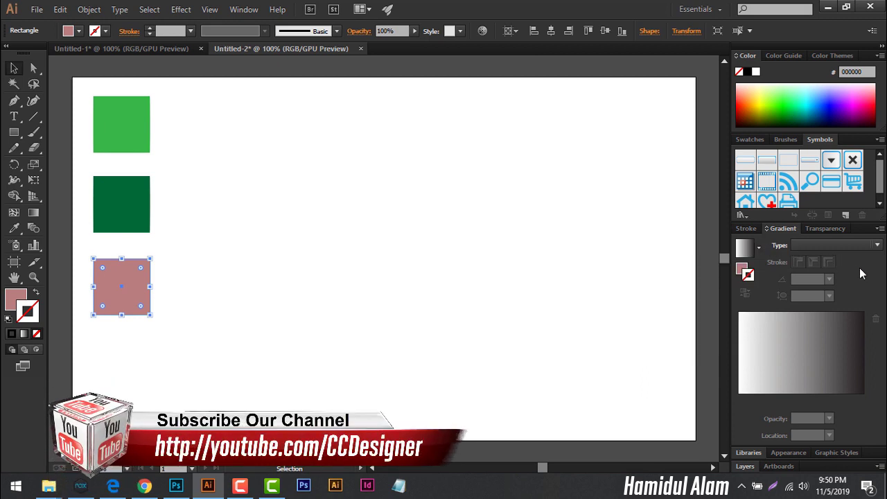
left_click(744, 248)
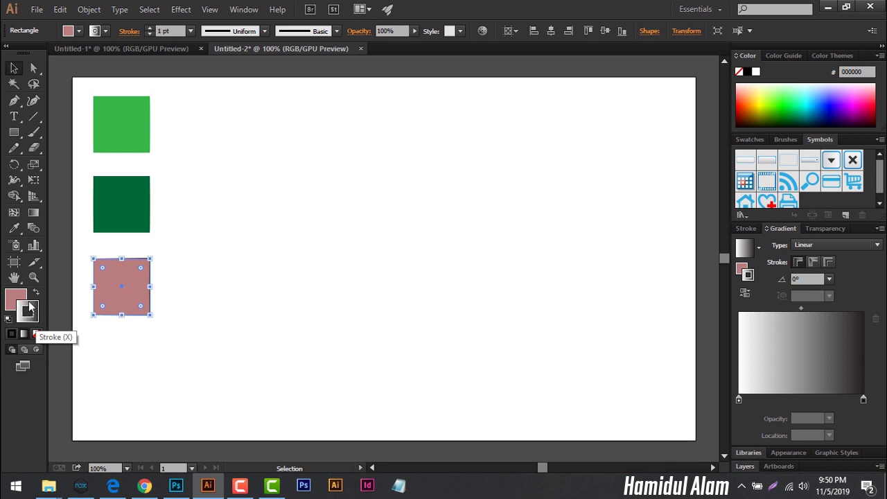
left_click(30, 306)
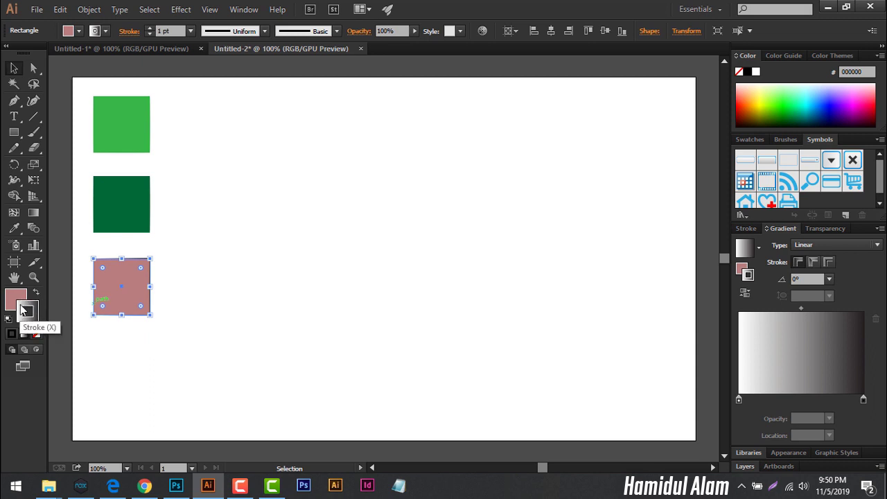
left_click(37, 333)
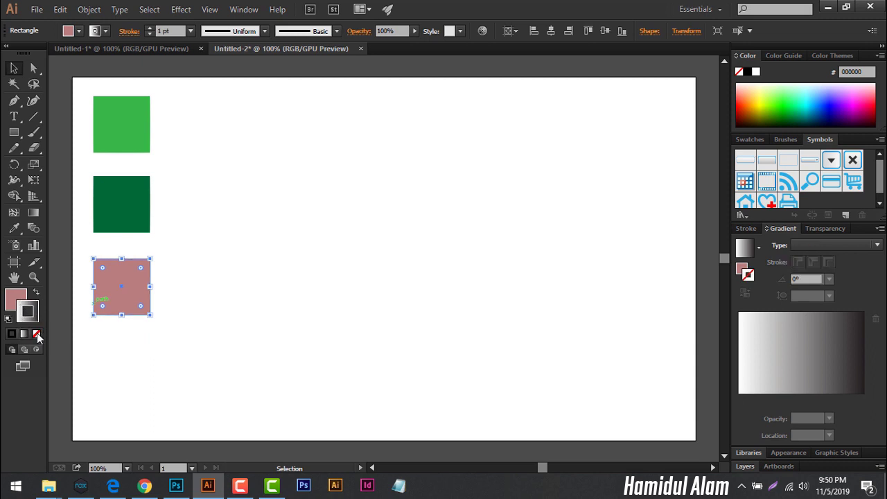
left_click(13, 300)
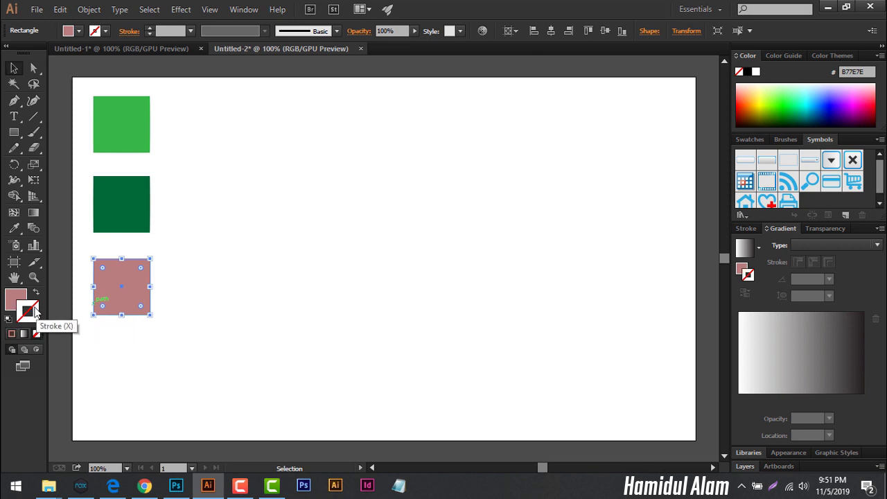
left_click(25, 305)
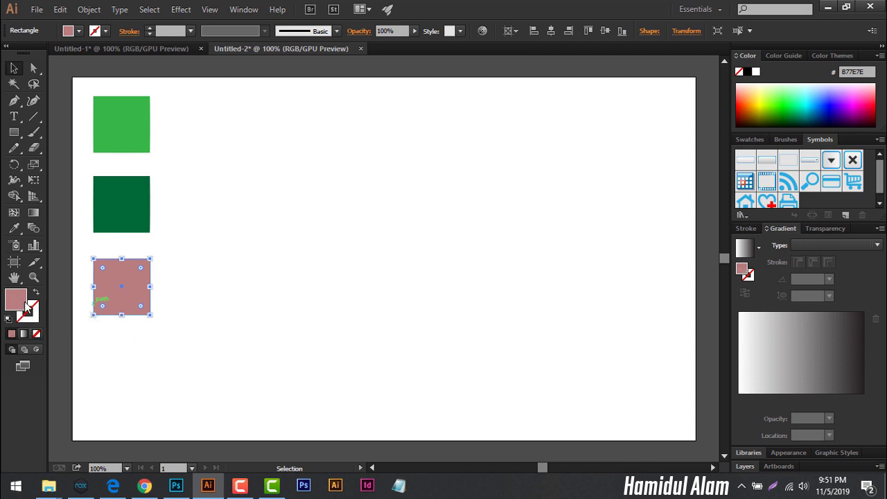
Apply a white-to-black linear gradient to the bottom square and open the left stop's colour settings.
left_click(744, 250)
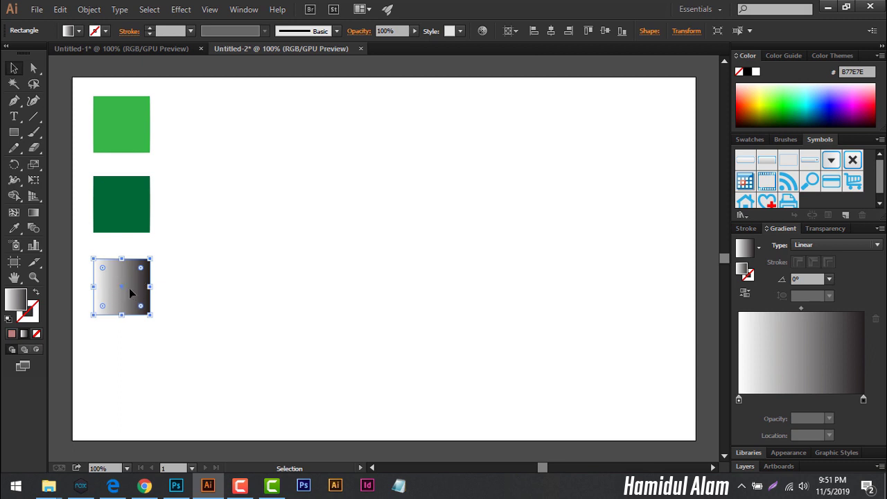
left_click(739, 401)
double_click(738, 399)
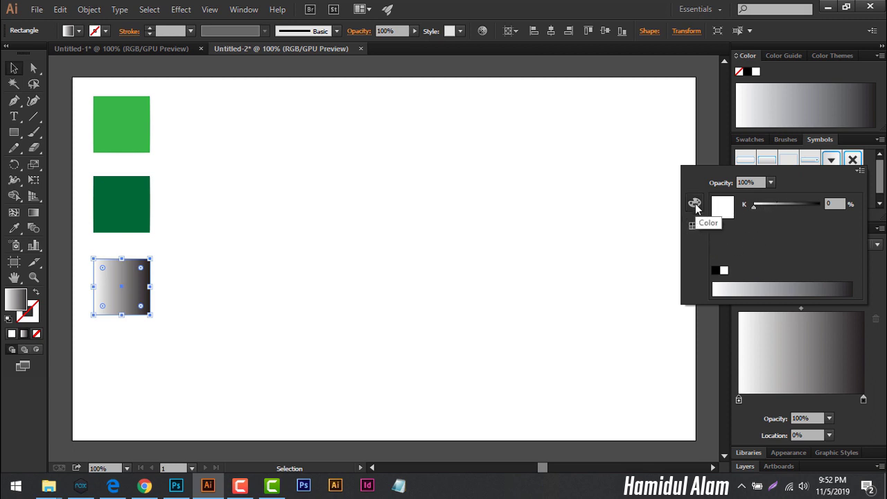
left_click(694, 228)
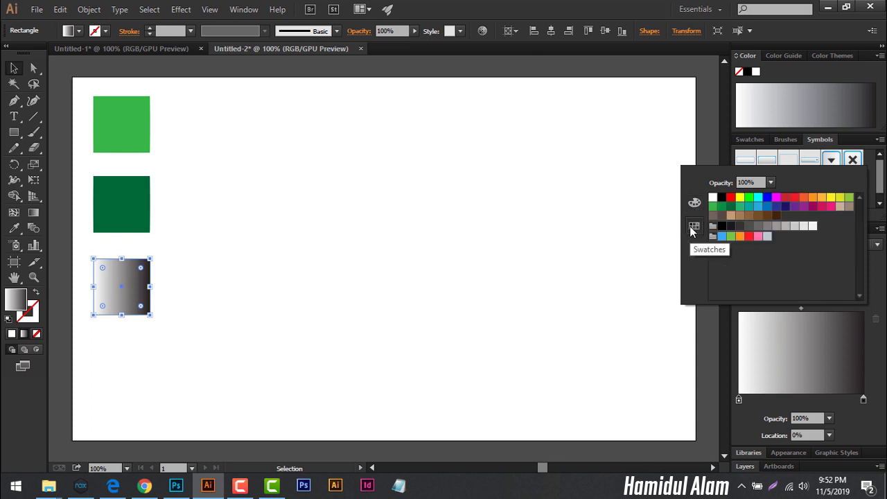
left_click(694, 204)
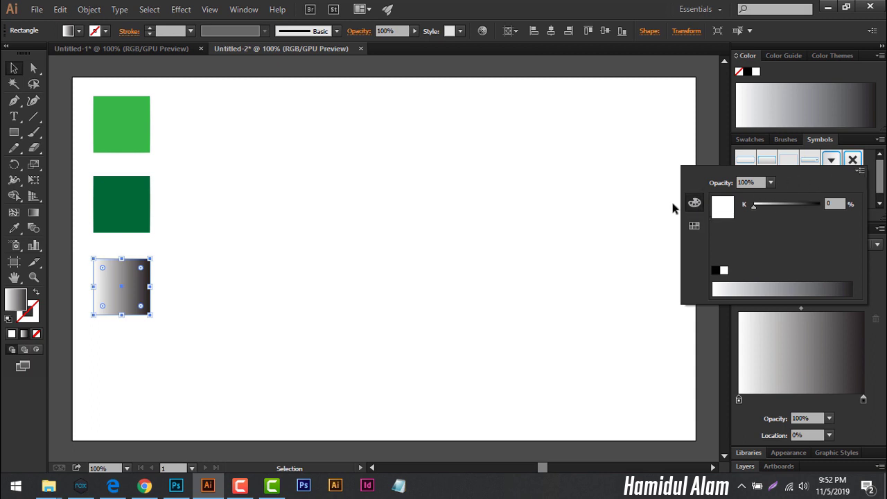
left_click(861, 171)
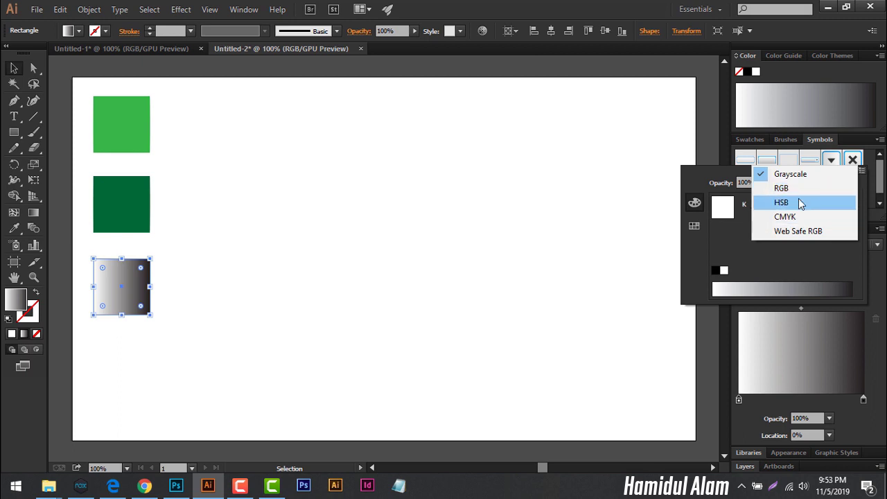
Set the left gradient stop to RGB bright blue 00A1FF so the square fades blue to black.
left_click(797, 189)
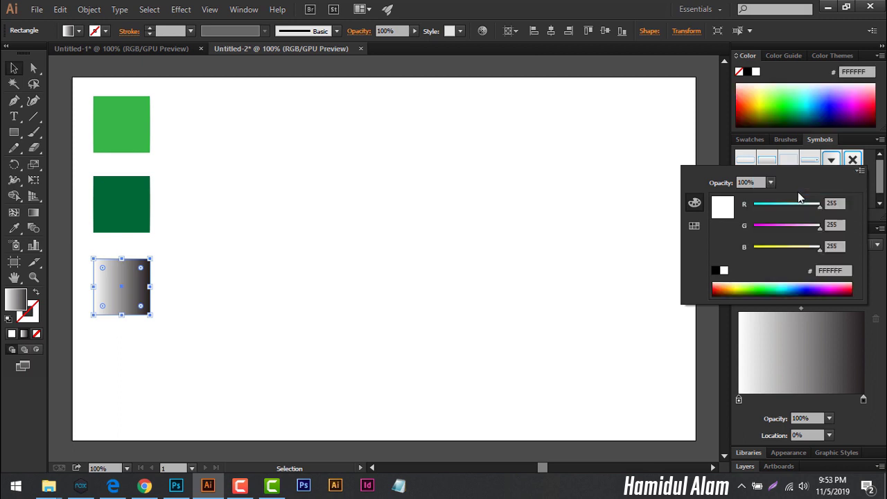
left_click(789, 285)
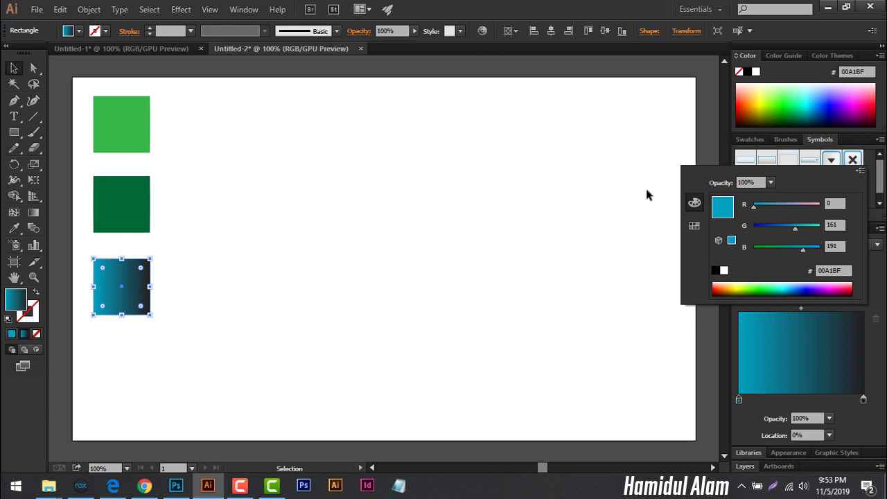
mouse_move(804, 250)
left_mouse_down()
mouse_move(775, 249)
mouse_move(830, 255)
left_mouse_up()
left_click(694, 226)
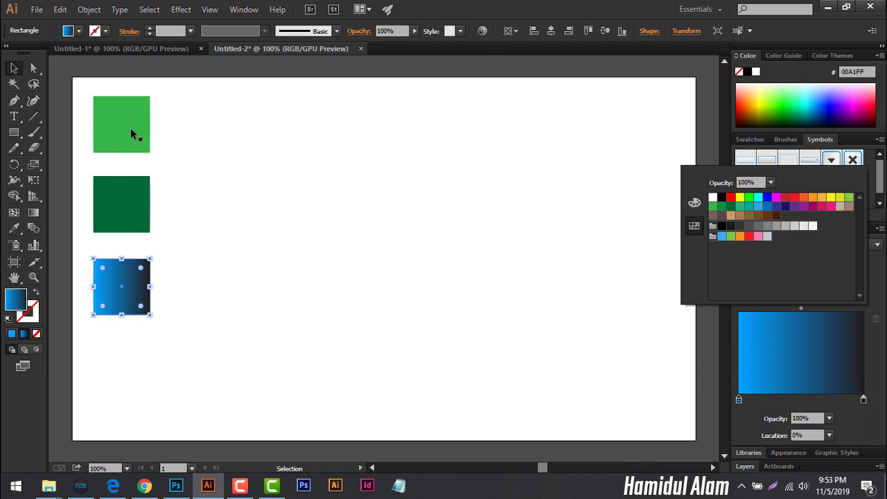
Recolour the third square's gradient stops to green 39B54A on the left and 006837 on the right.
left_click(130, 289)
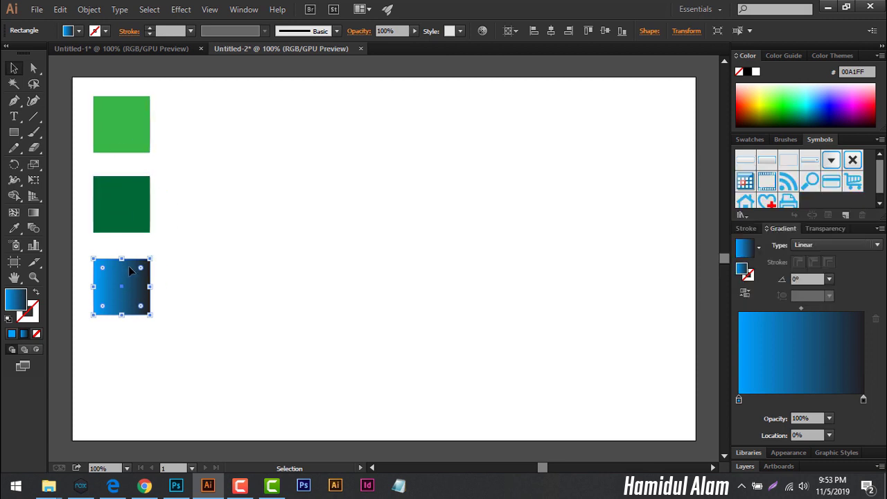
double_click(738, 401)
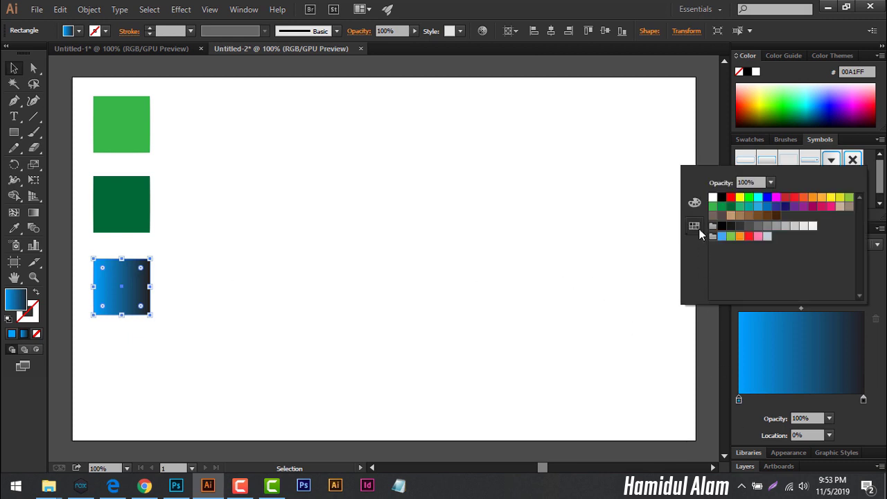
left_click(715, 208)
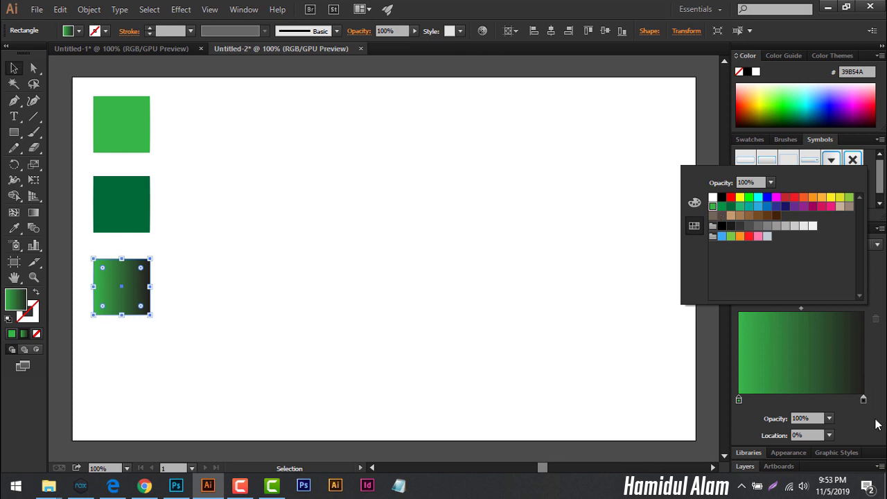
left_click(864, 400)
double_click(864, 401)
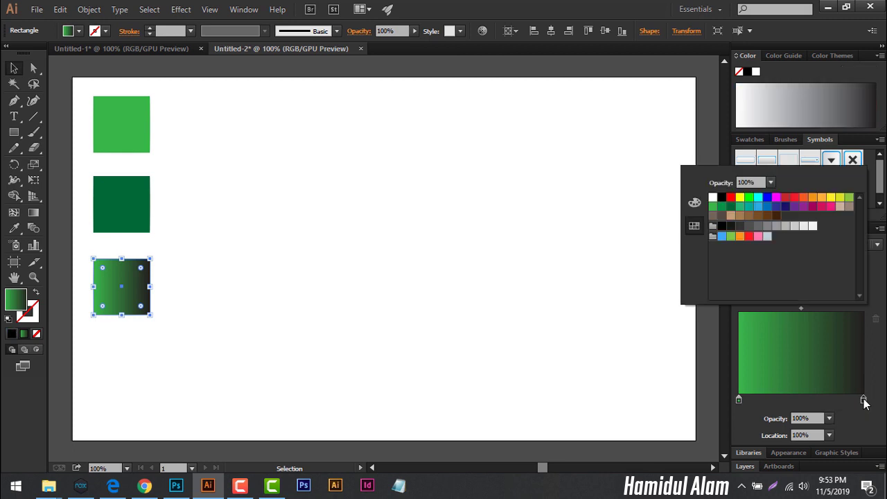
left_click(733, 208)
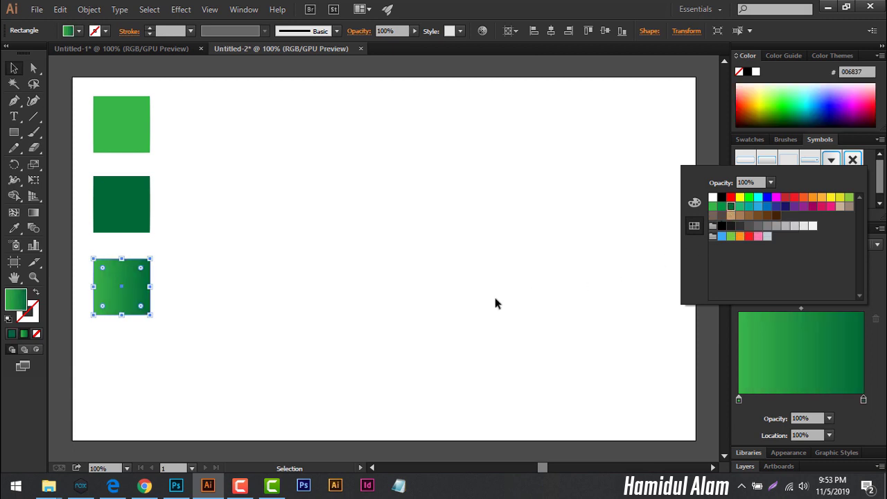
left_click(211, 149)
Set the bottom square's green gradient angle to 45°, then zoom out around the artboard.
left_click(232, 159)
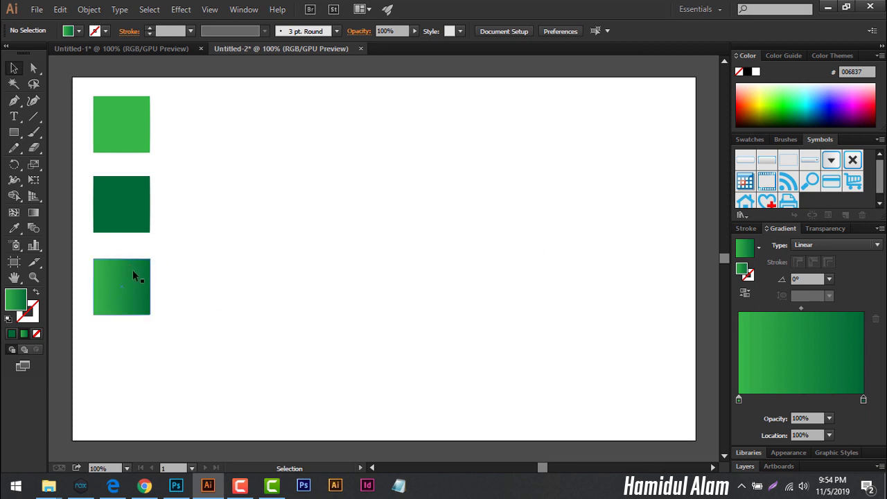
left_click(829, 279)
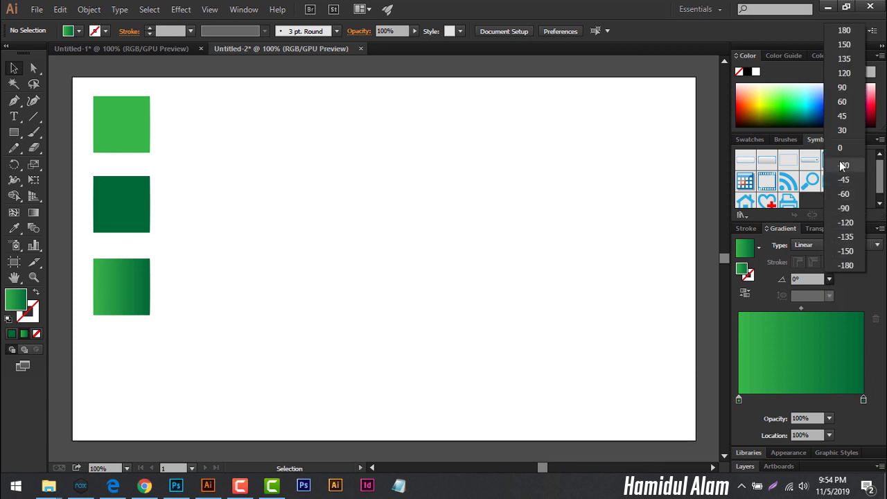
left_click(842, 116)
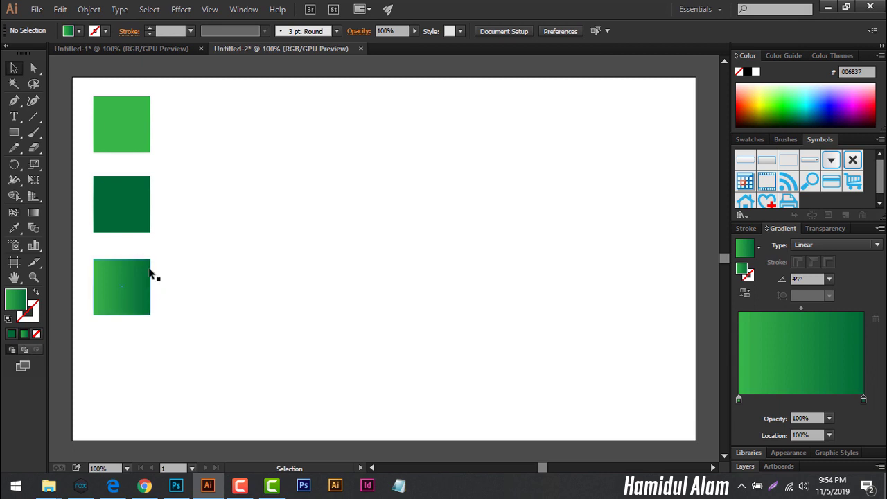
left_click_drag(107, 321, 138, 290)
left_click(124, 285)
left_click(829, 279)
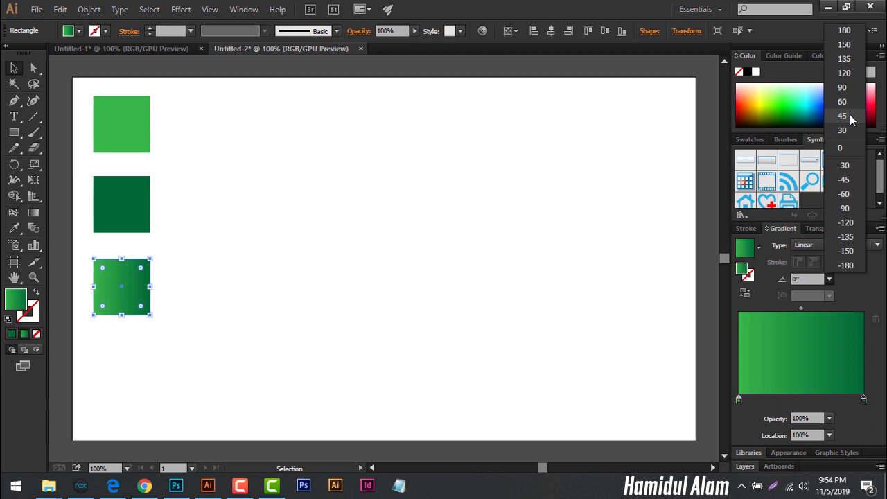
left_click(843, 116)
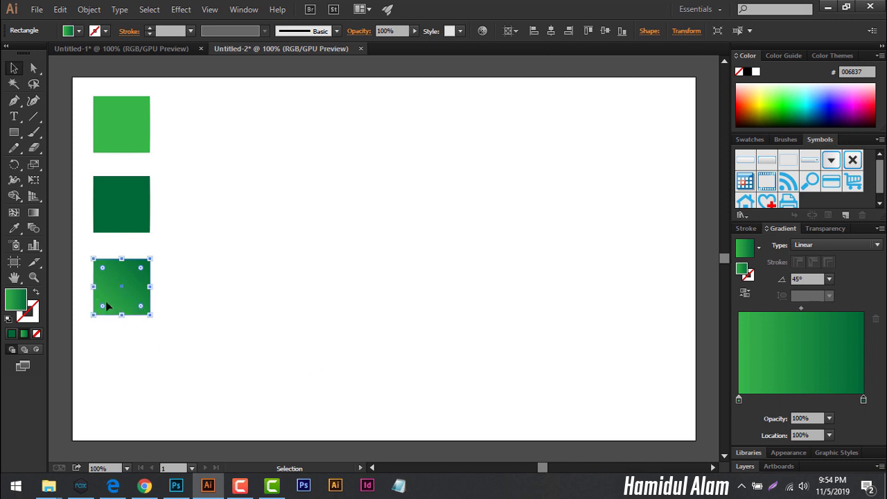
left_click(309, 276)
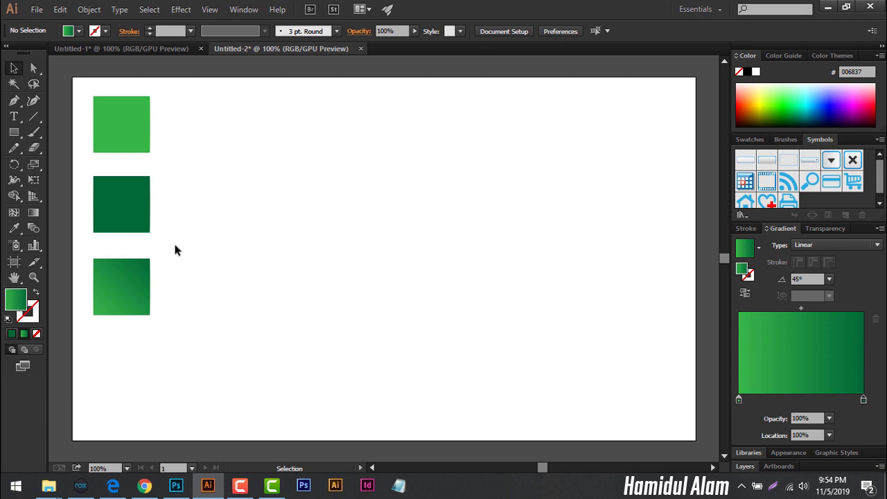
key("a")
key("ctrl+minus")
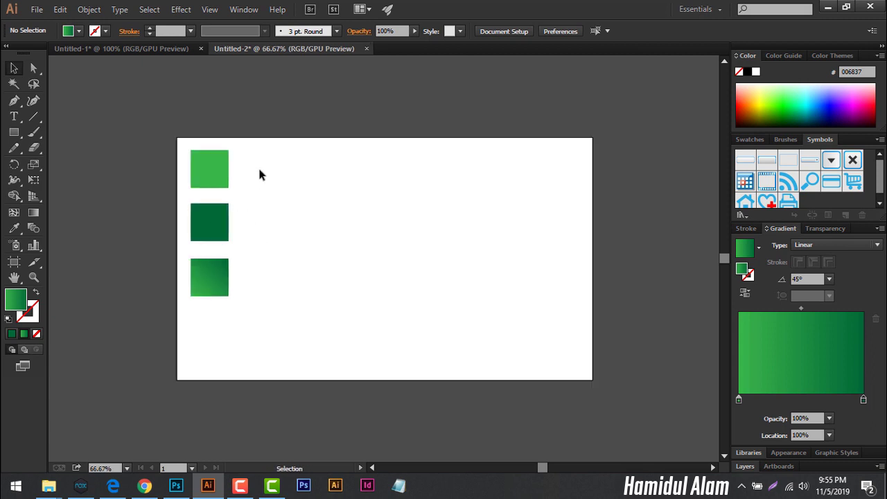
Marquee-select the three green squares and move them onto the pasteboard left of the artboard.
left_click_drag(255, 156, 187, 299)
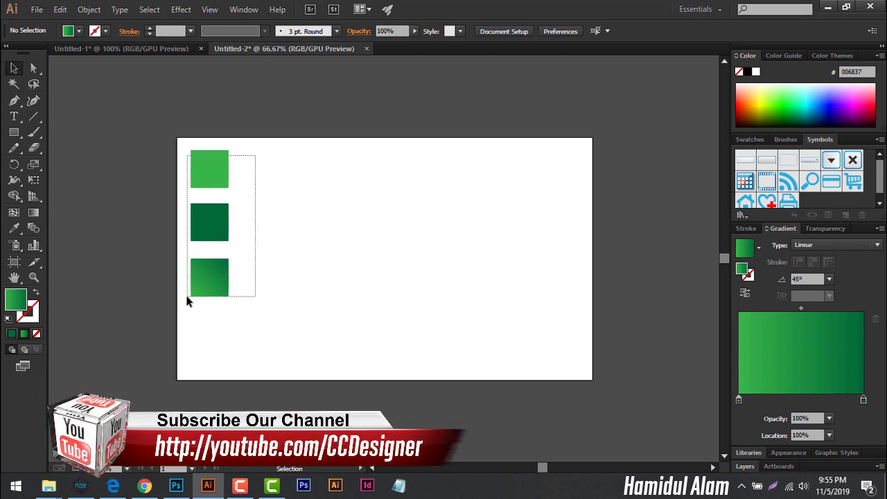
left_click_drag(186, 300, 158, 274)
left_click(140, 357)
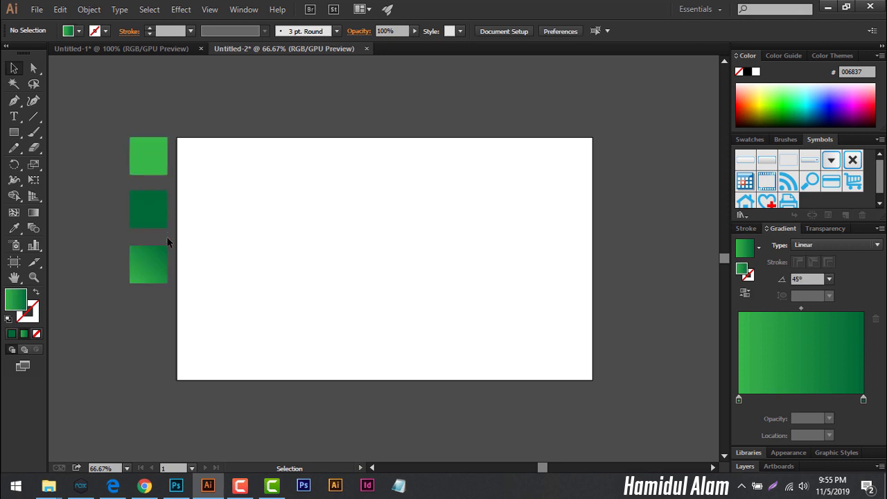
left_click_drag(104, 103, 159, 333)
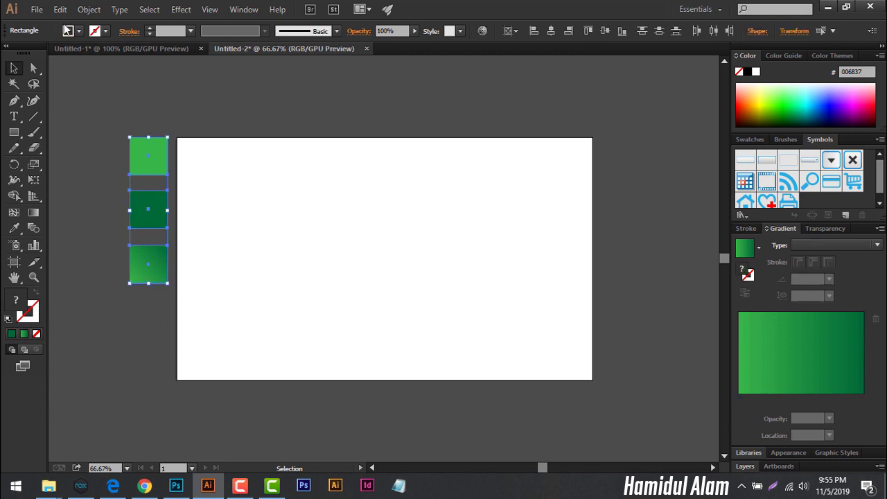
Lock the three selected green squares with Object > Lock > Selection.
left_click(86, 9)
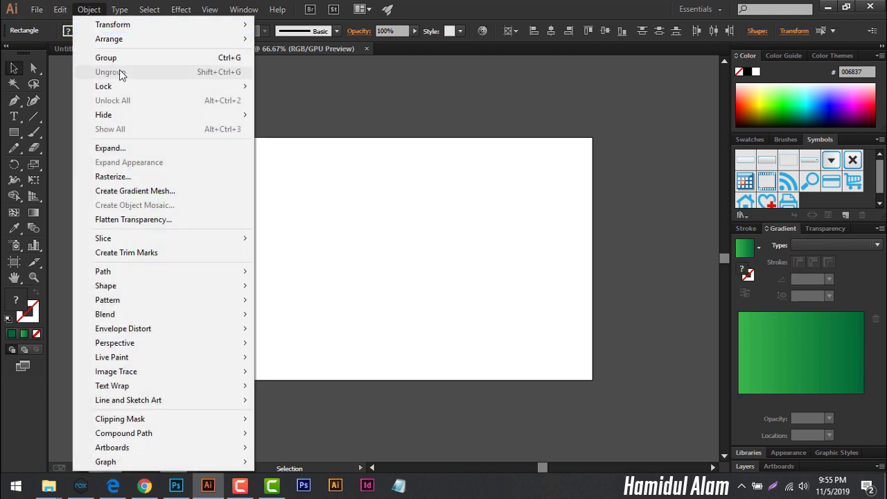
mouse_move(160, 86)
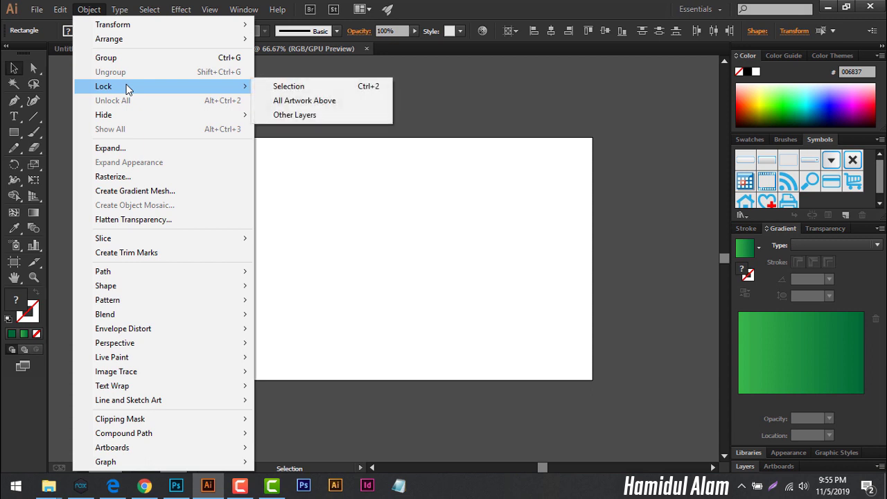
left_click(279, 91)
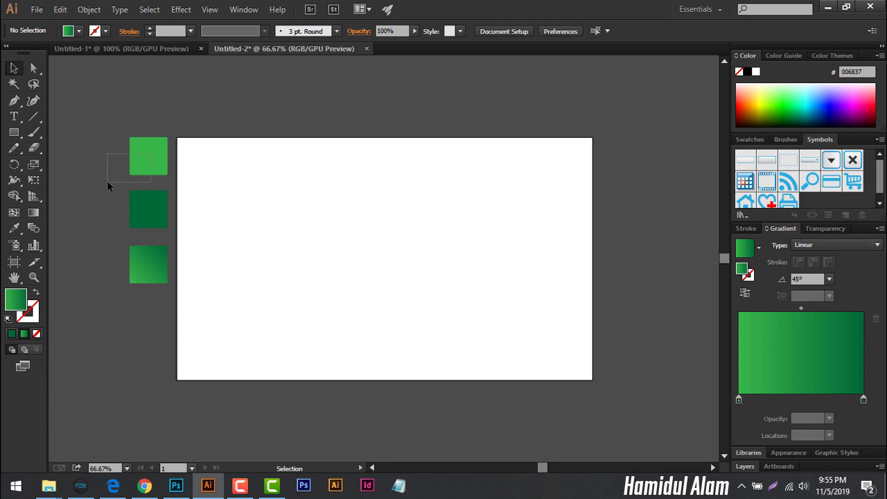
left_click_drag(108, 182, 131, 183)
Bring the contact-book icon from Untitled-1 and arrange three copies across the artboard.
left_click(167, 50)
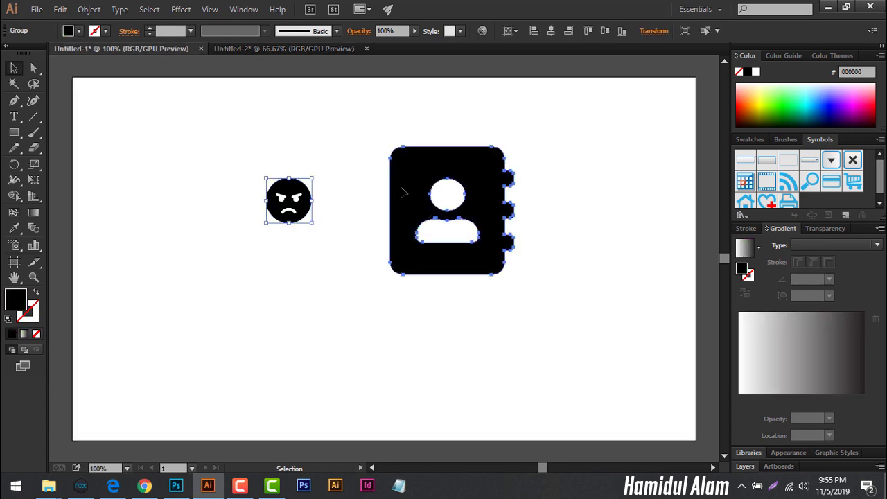
left_click_drag(429, 193, 246, 50)
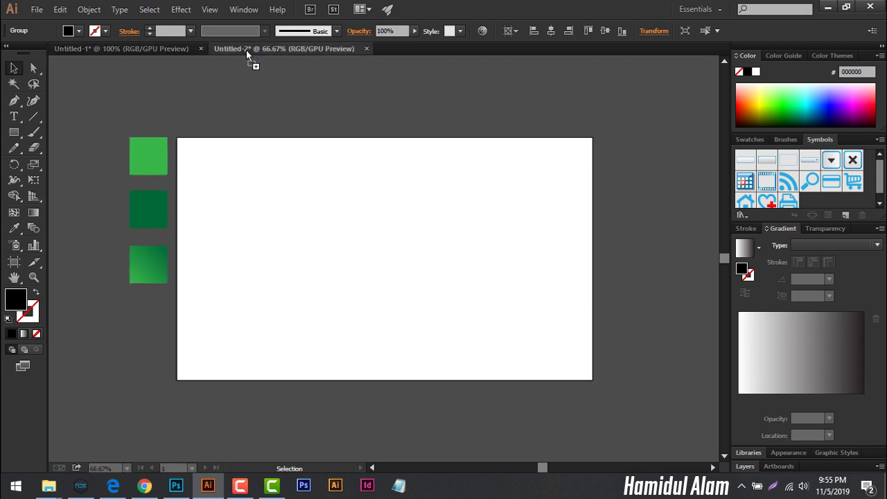
left_click_drag(310, 238, 310, 239)
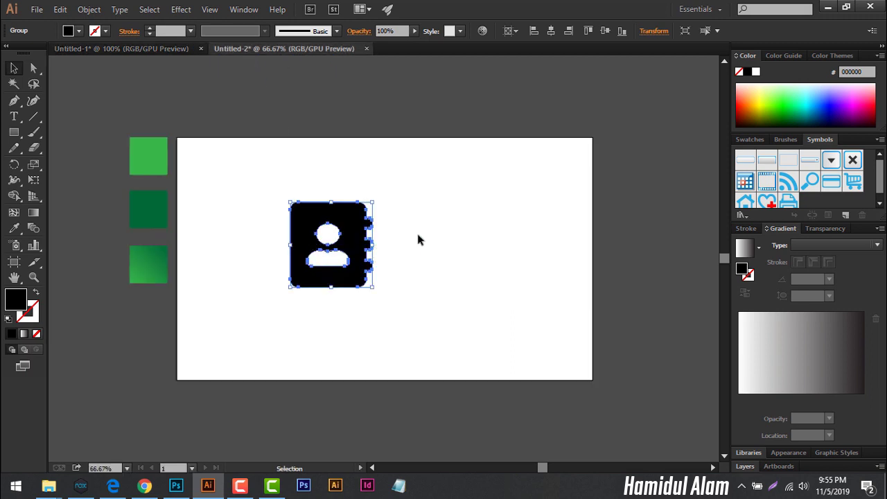
left_click(428, 255)
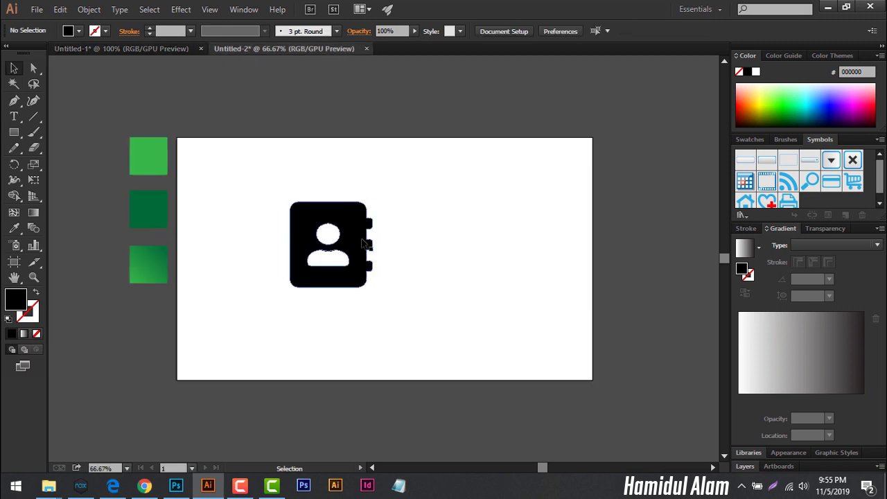
mouse_move(363, 244)
left_mouse_down()
mouse_move(485, 244)
mouse_move(267, 321)
mouse_move(276, 279)
left_mouse_up()
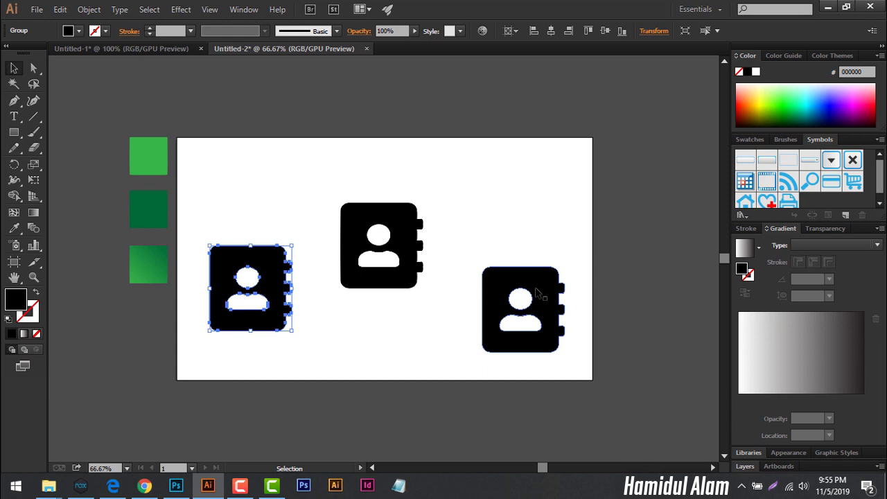
left_click_drag(536, 291, 525, 269)
left_click_drag(242, 305, 242, 294)
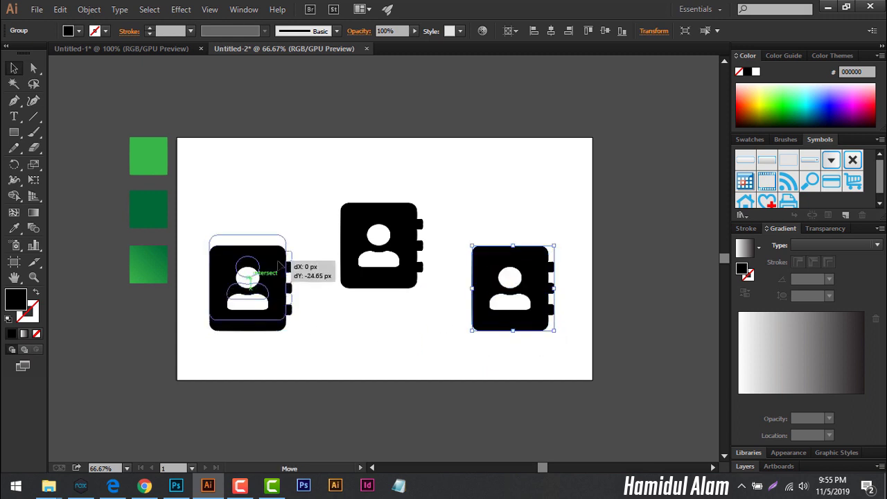
left_click(155, 148)
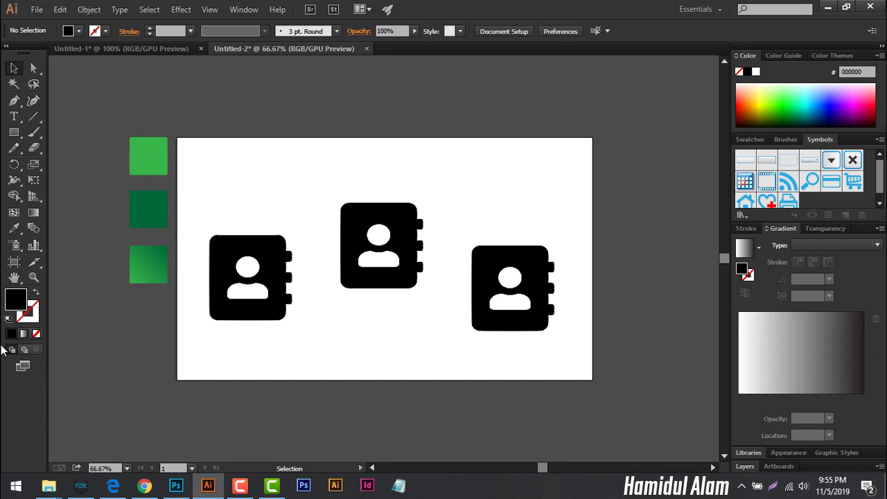
double_click(21, 299)
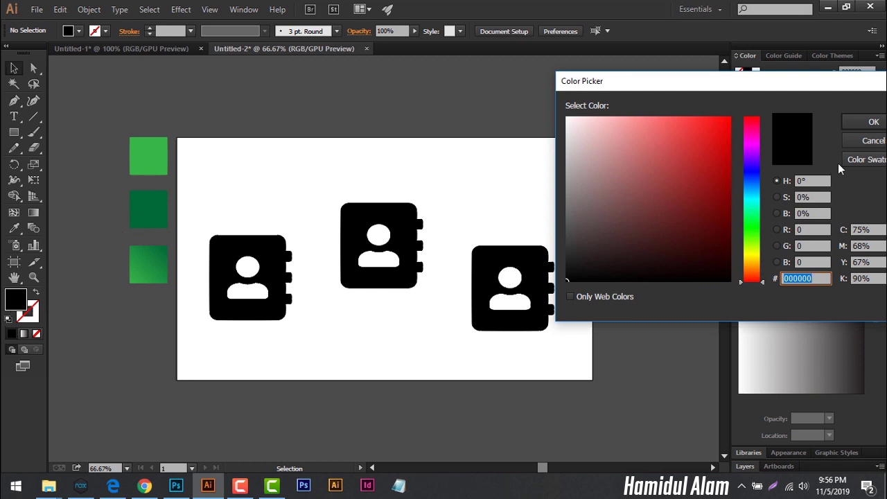
left_click(869, 141)
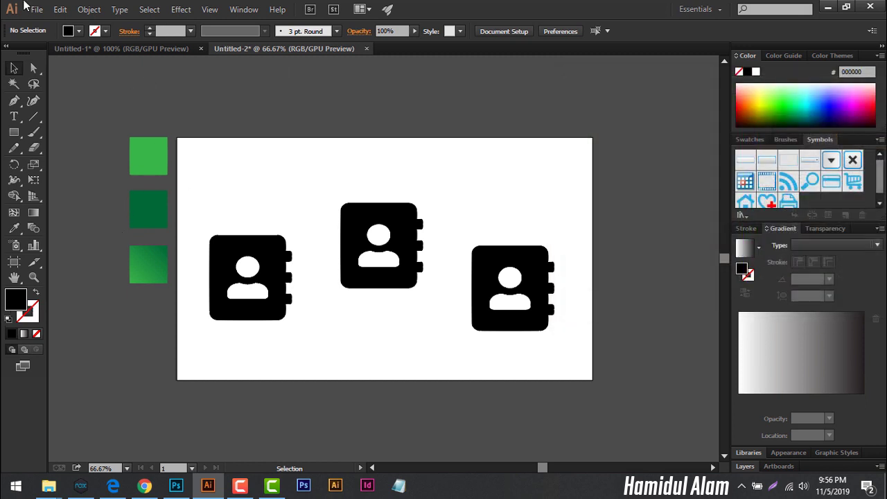
left_click(89, 9)
left_click(120, 101)
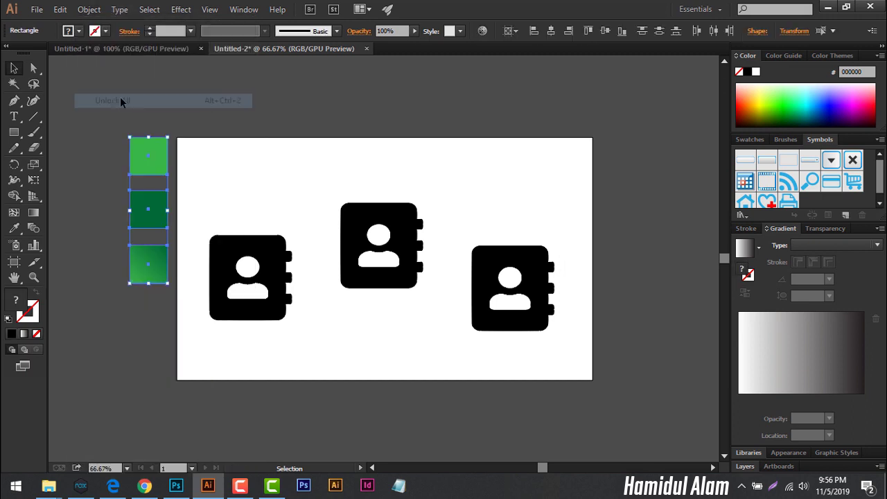
left_click(97, 151)
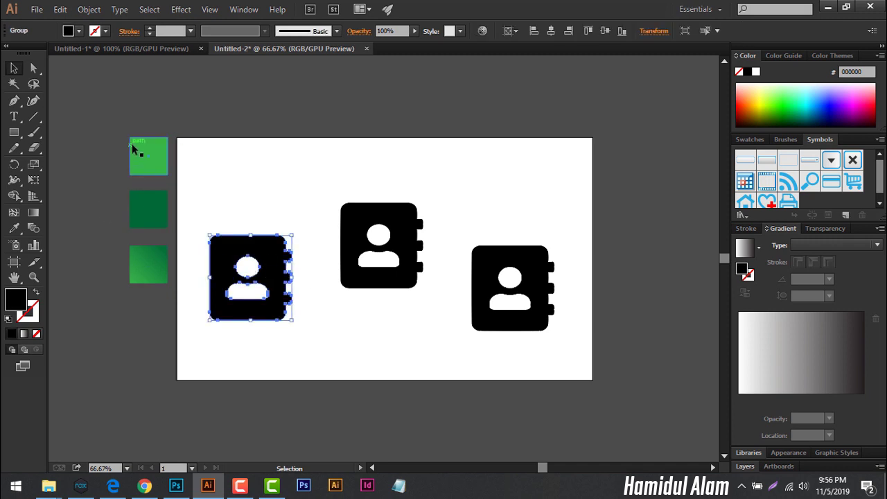
left_click(155, 158)
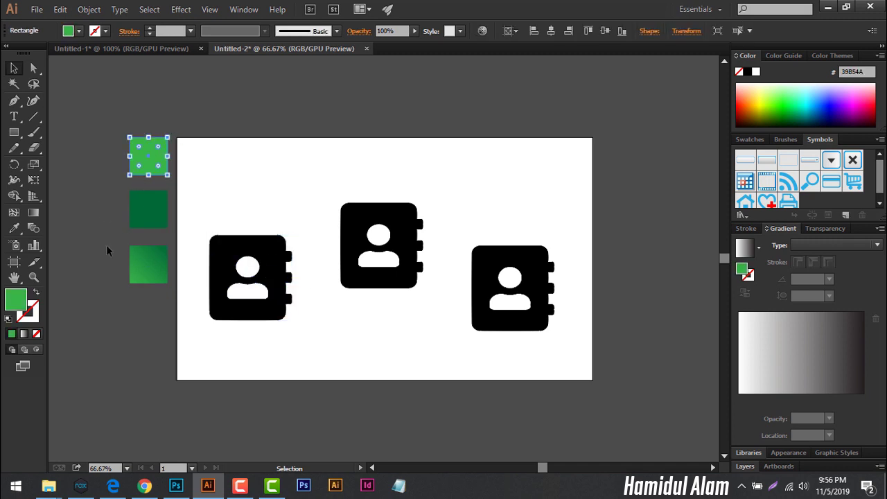
double_click(17, 301)
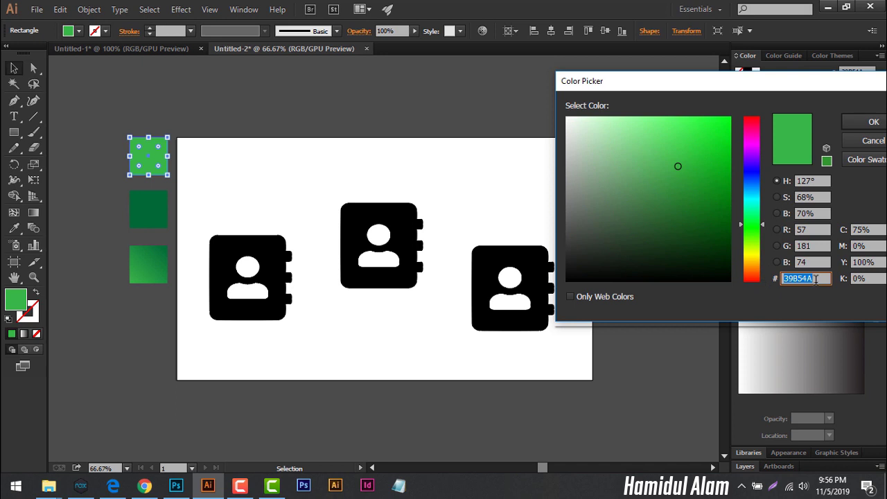
right_click(815, 279)
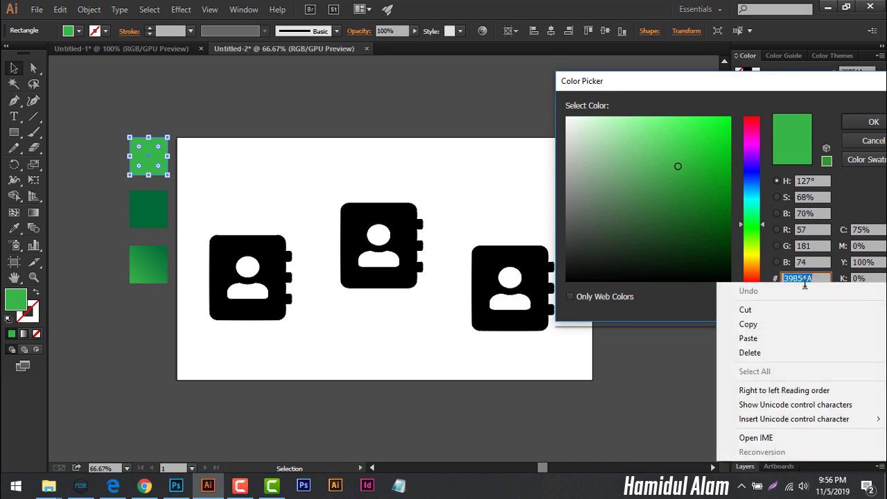
left_click(772, 321)
left_click(873, 122)
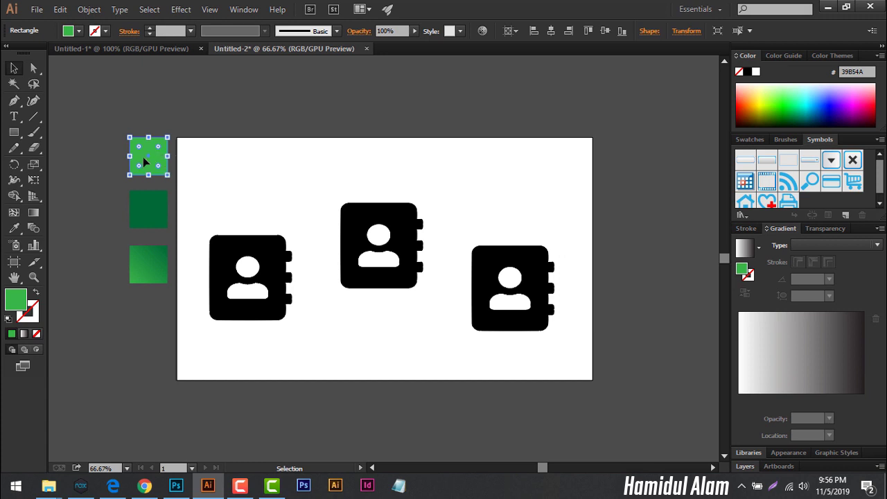
left_click(218, 283)
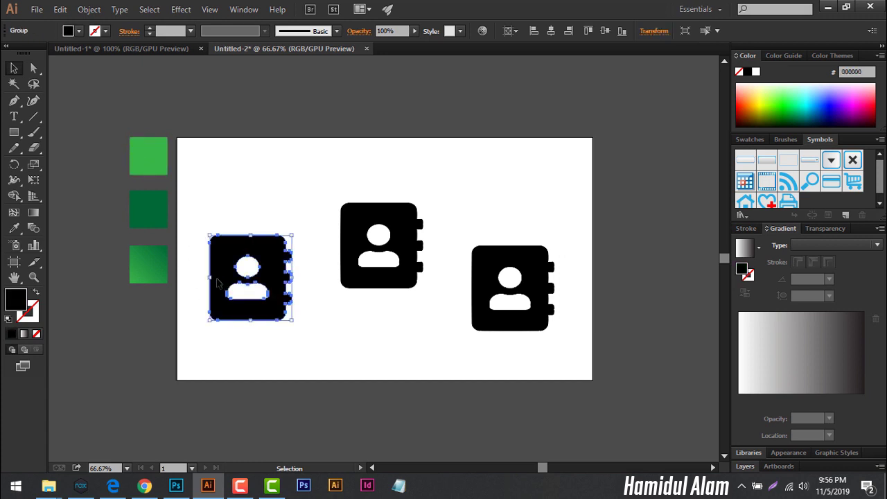
double_click(20, 304)
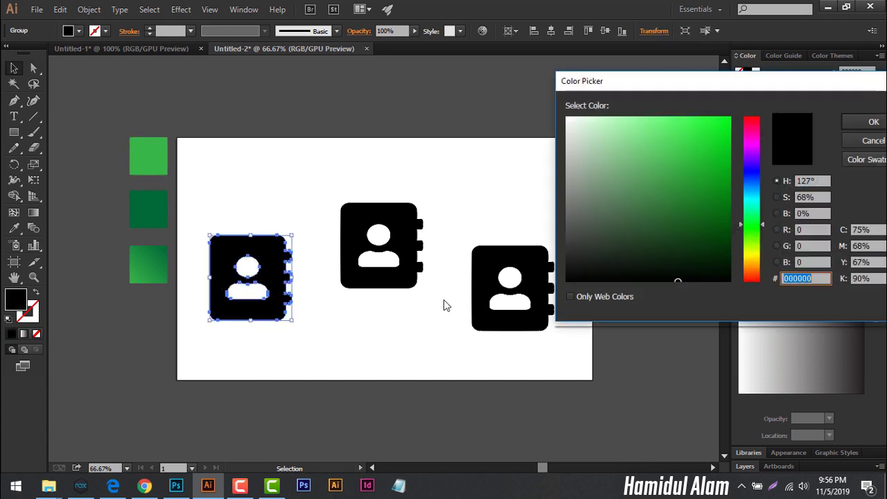
right_click(813, 278)
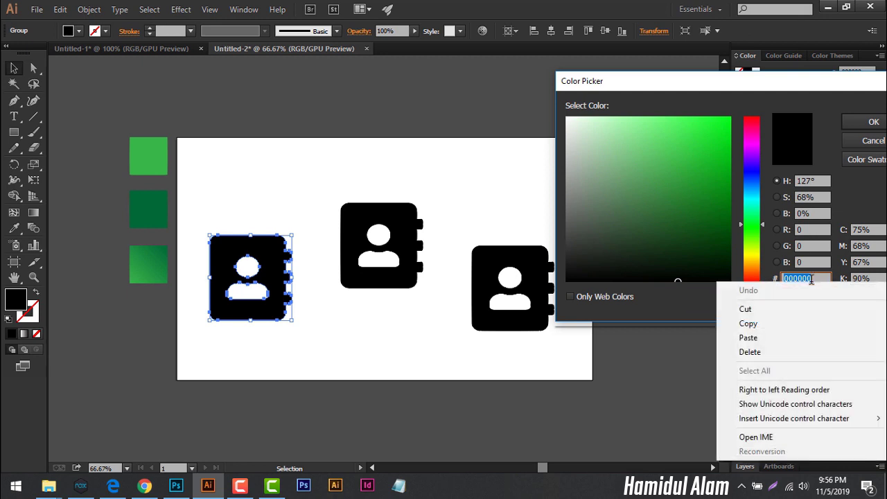
left_click(796, 338)
left_click(873, 122)
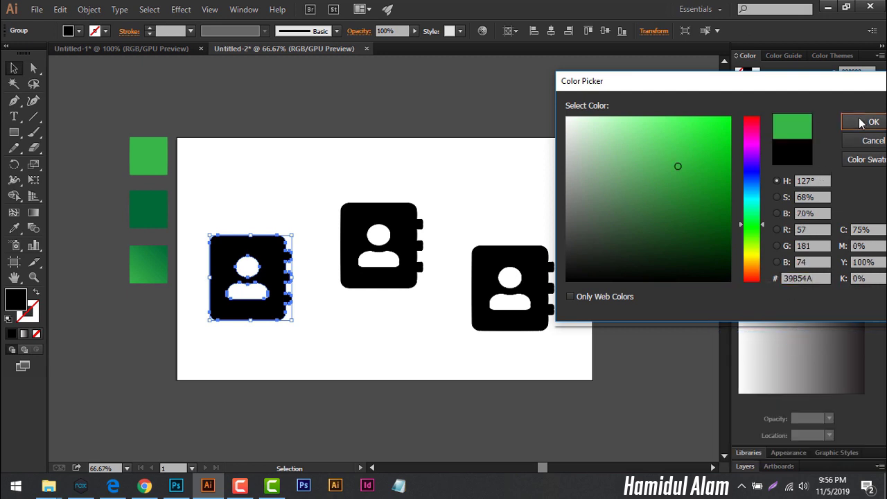
left_click(244, 217)
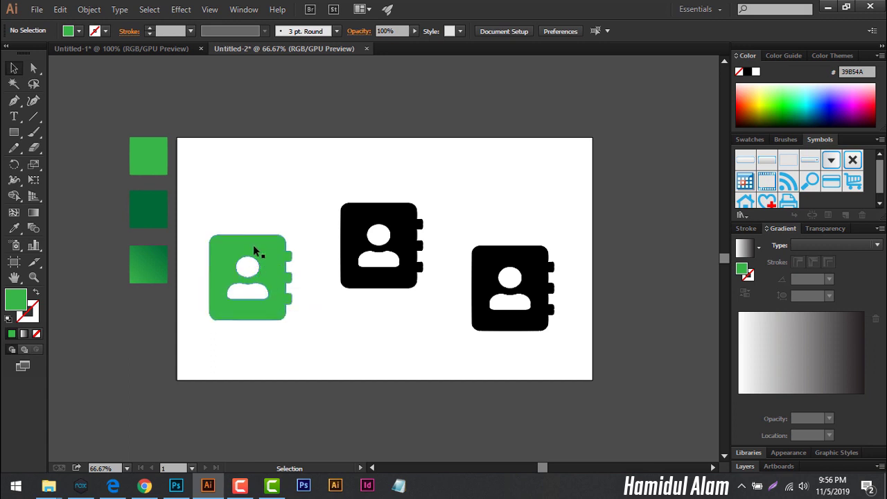
key("ctrl+z")
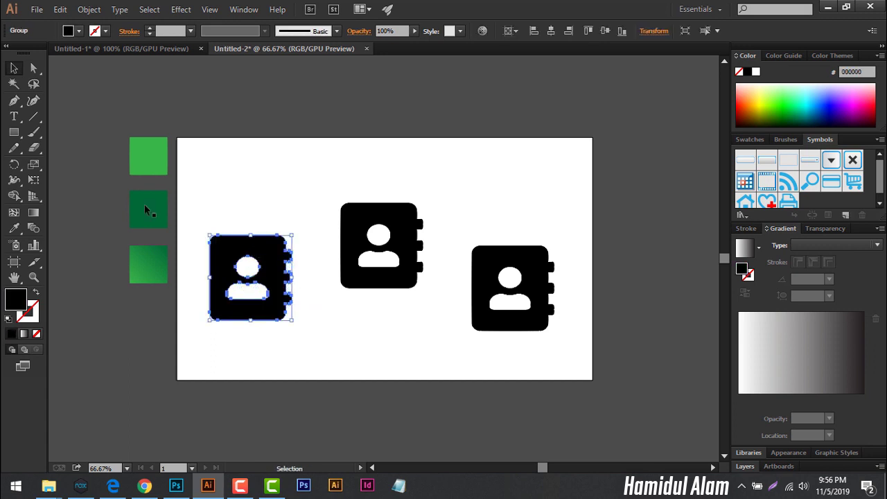
Marquee-select the light green, dark green and gradient swatch squares and lock them.
left_click(86, 186)
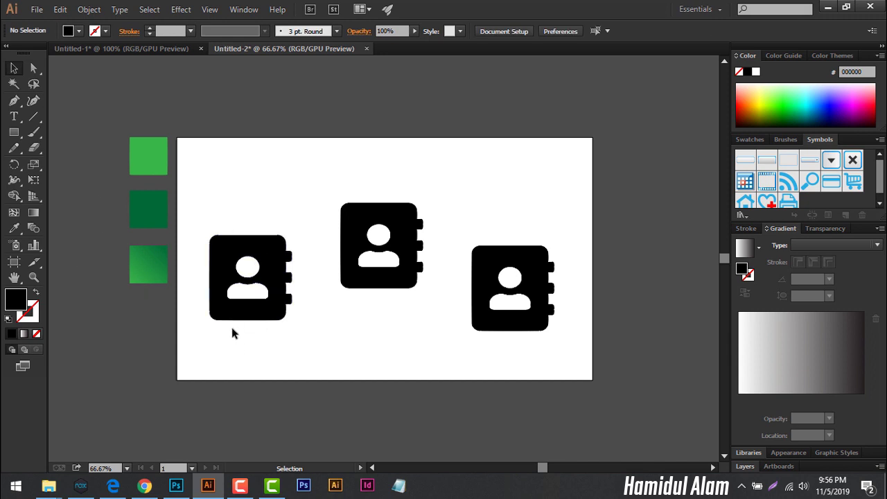
left_click_drag(100, 139, 158, 312)
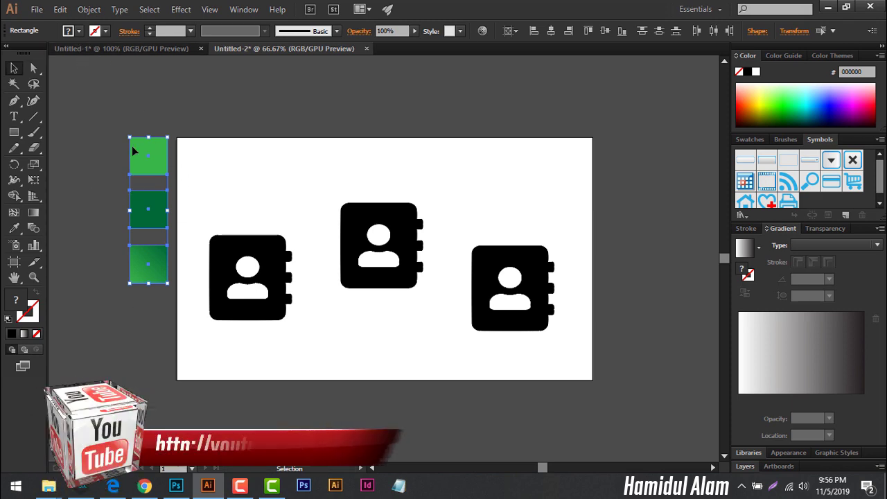
left_click(95, 8)
mouse_move(104, 86)
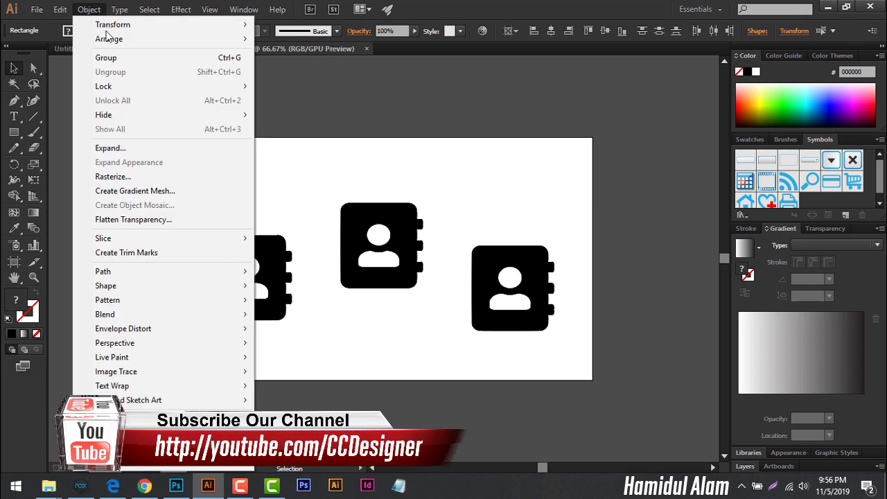
left_click(283, 86)
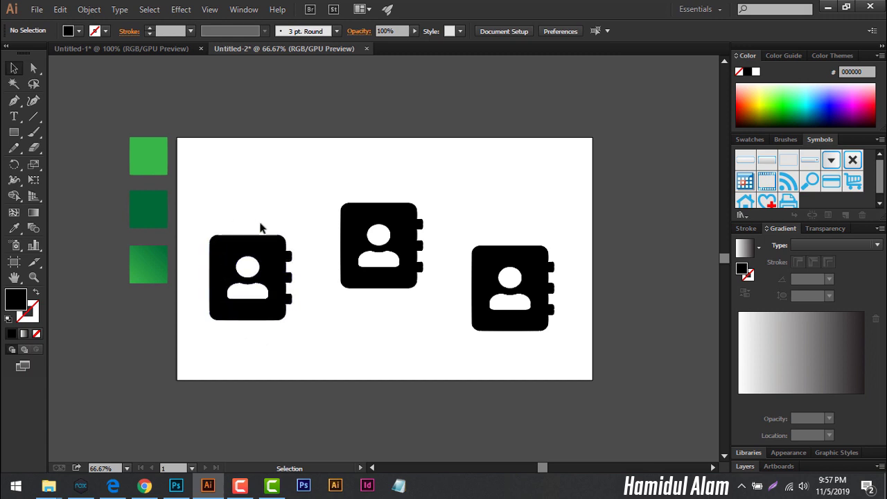
left_click(276, 263)
Raise the left contact icon and eyedrop the top swatch's light green onto it.
left_click_drag(275, 263, 260, 226)
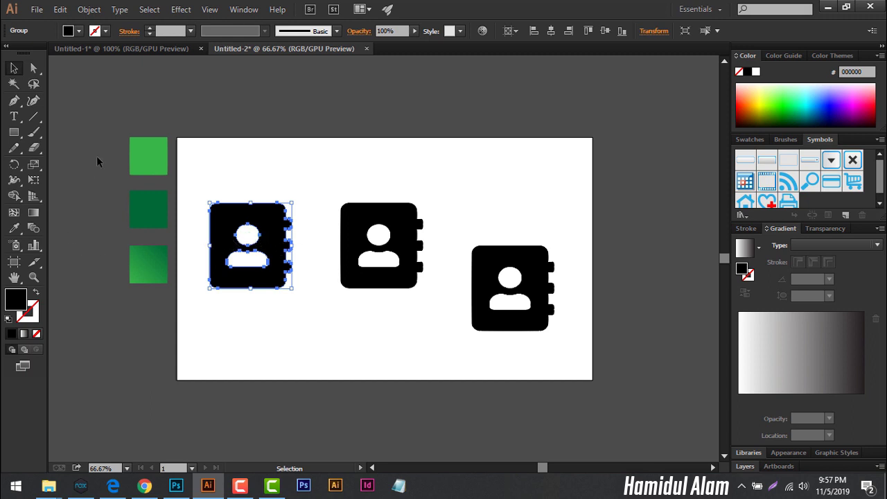
left_click(12, 230)
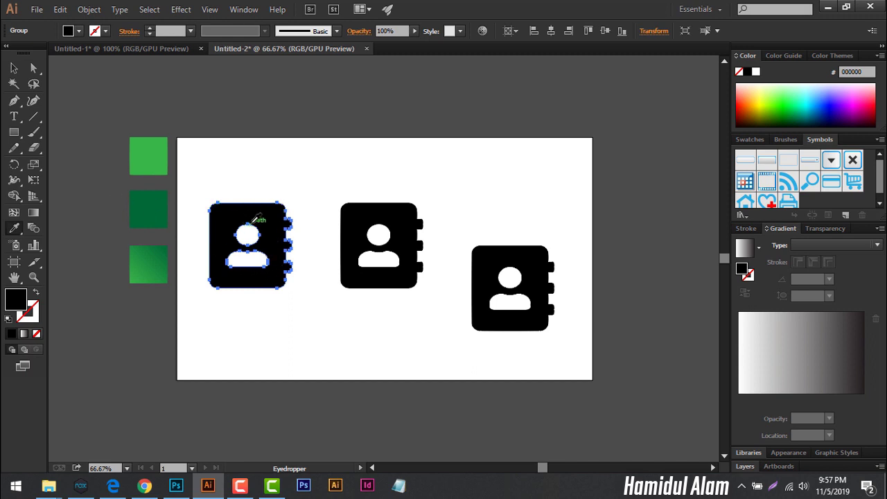
left_click(154, 151)
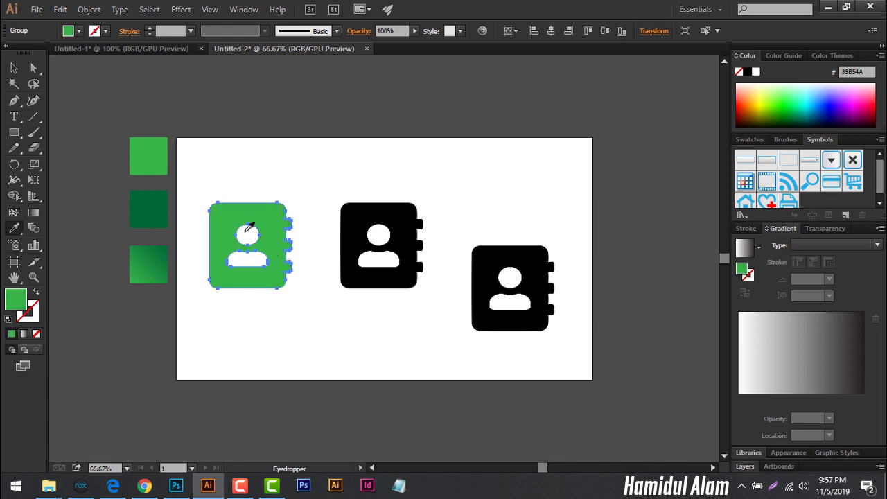
left_click(228, 87)
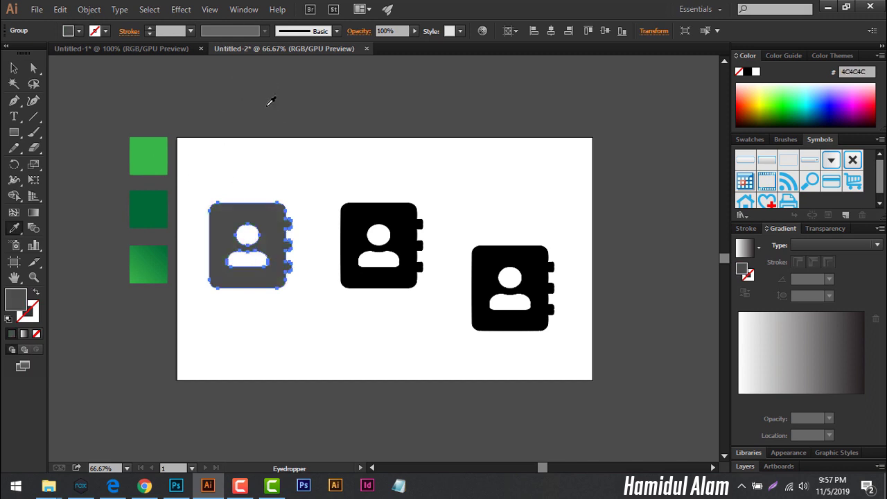
left_click(154, 207)
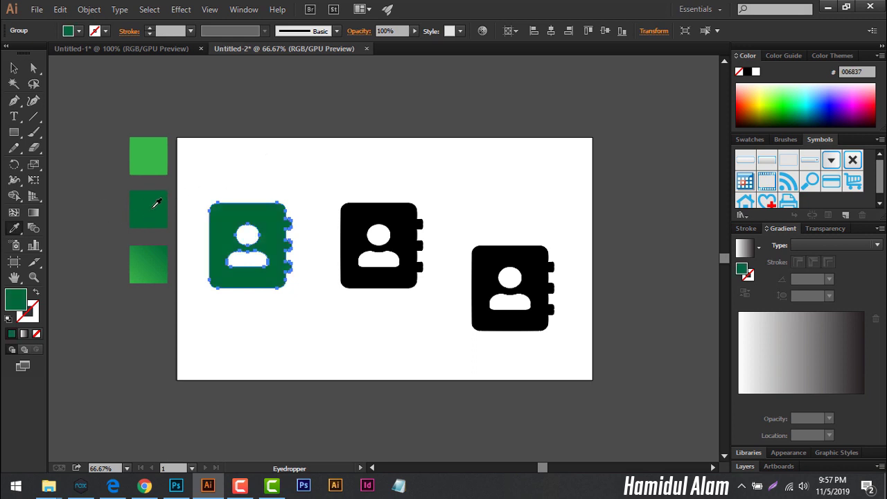
left_click(150, 165)
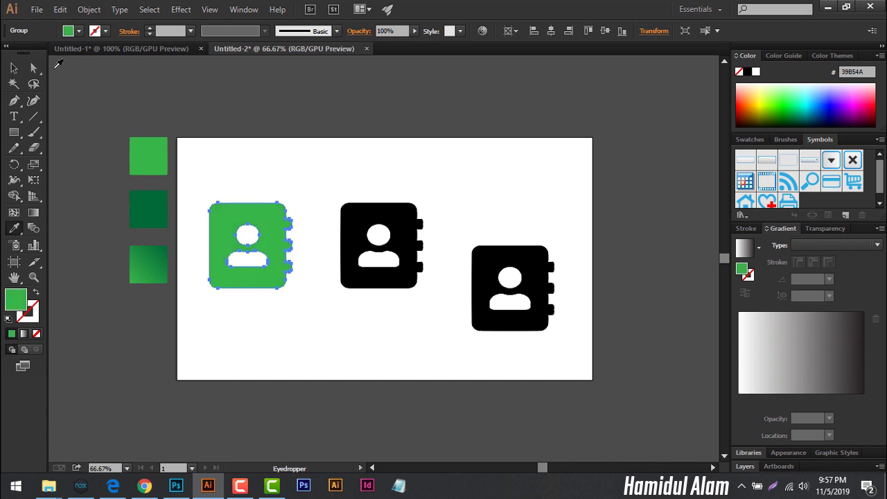
left_click(11, 69)
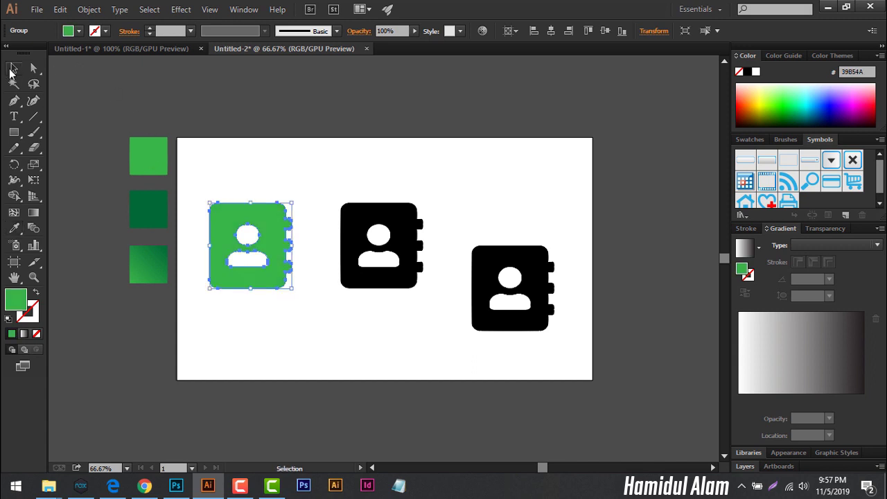
Eyedrop the middle swatch's dark green onto the right contact icon.
left_click(485, 274)
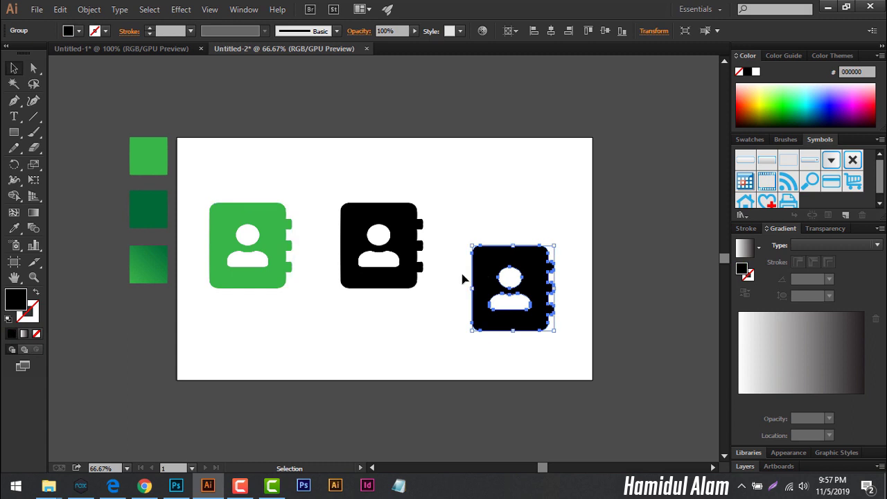
left_click(18, 230)
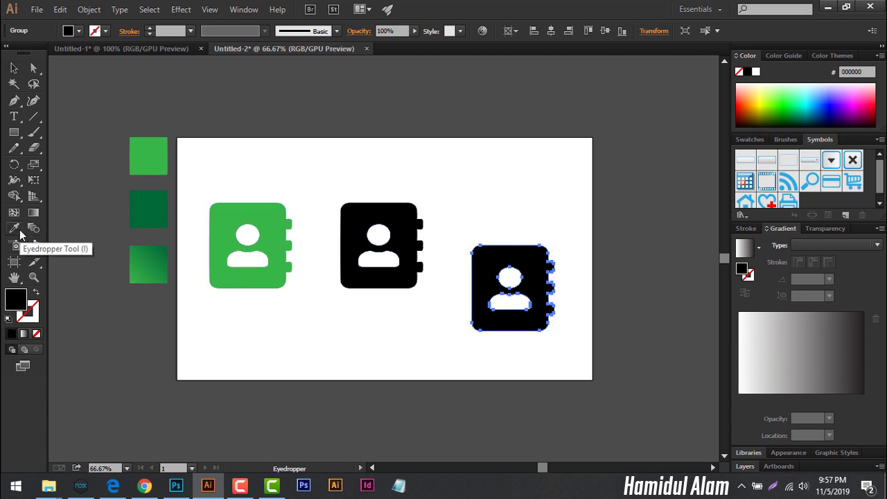
left_click(148, 204)
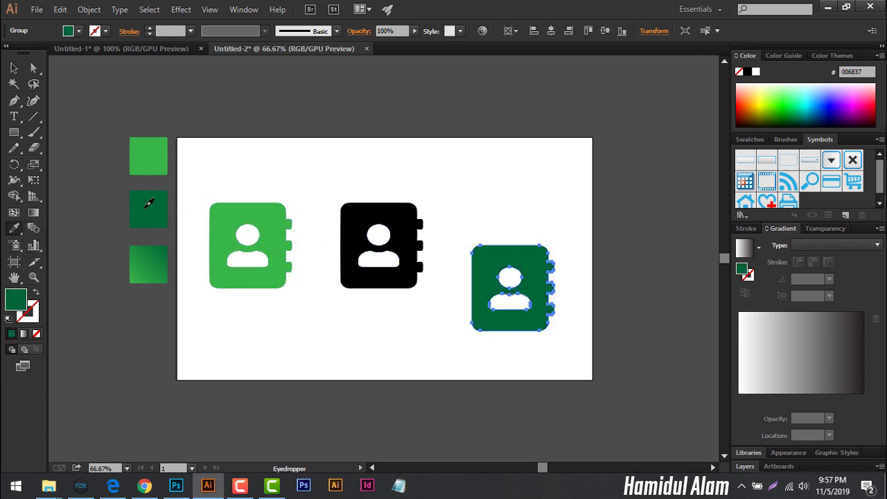
left_click(14, 68)
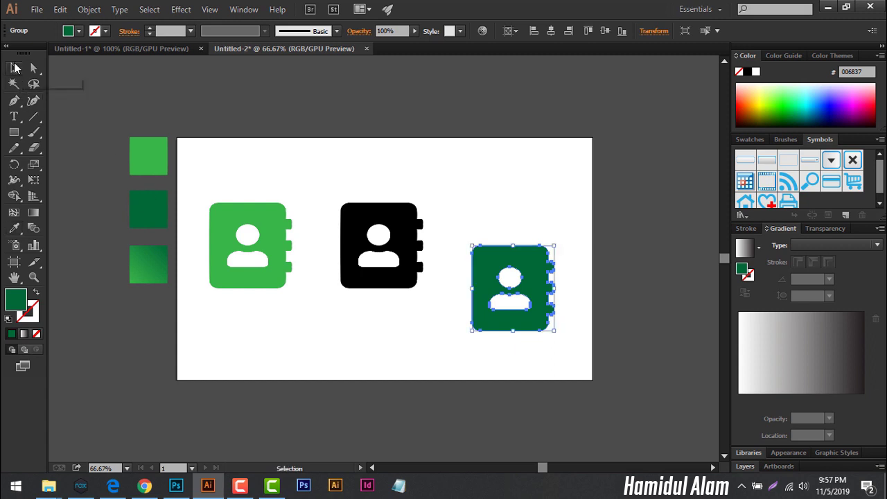
left_click(81, 137)
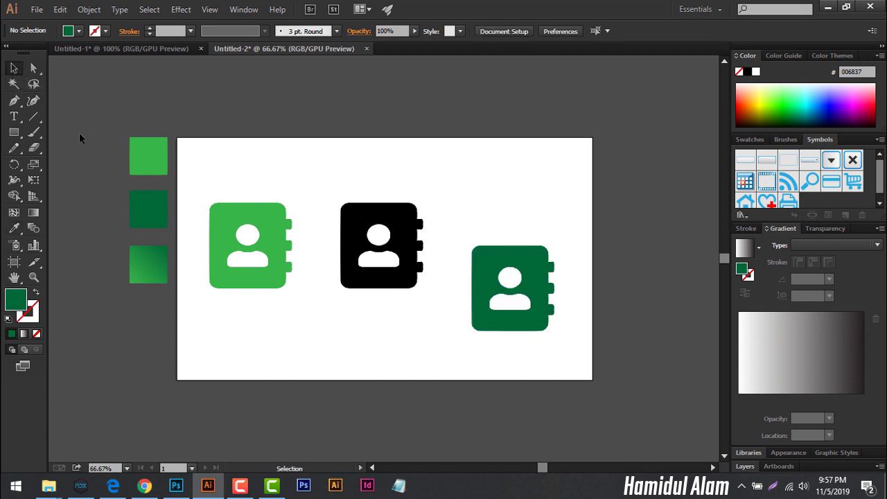
left_click(378, 264)
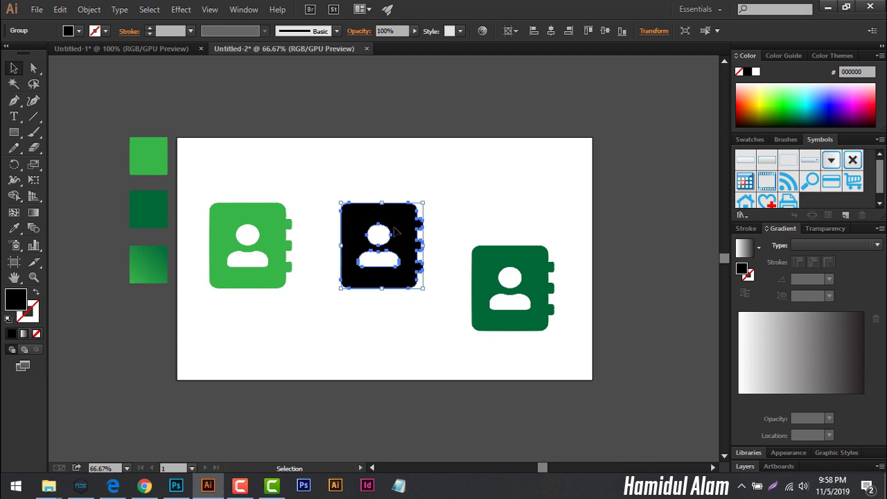
Eyedrop the gradient square onto the middle icon and reverse its gradient.
left_click(13, 232)
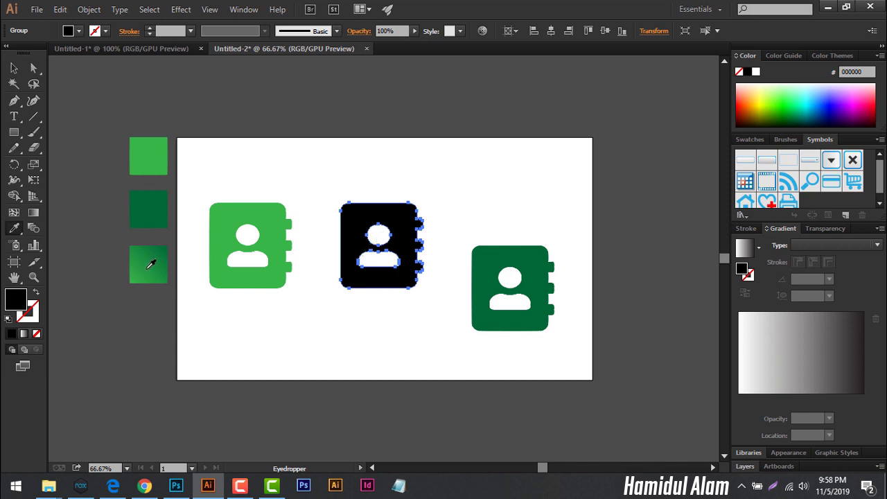
left_click(147, 268)
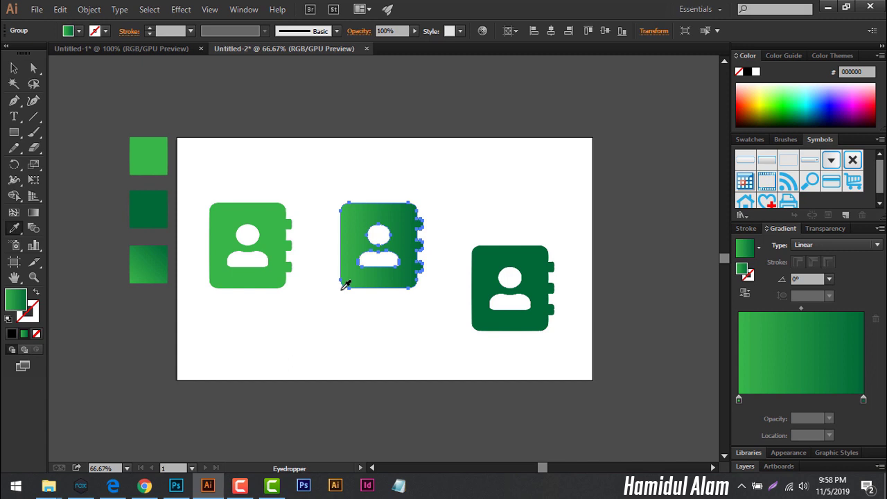
left_click(746, 294)
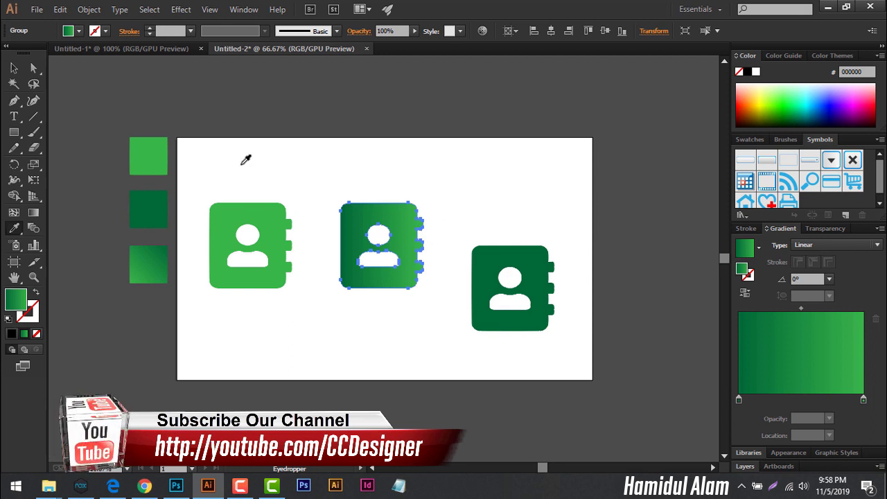
Drag the dark green right icon up level with the other icons.
left_click(13, 69)
left_click(344, 149)
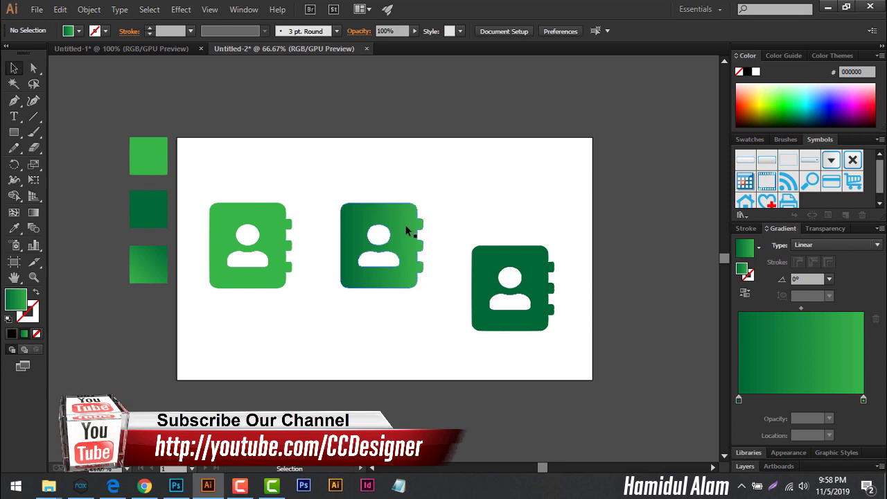
left_click_drag(541, 288, 534, 238)
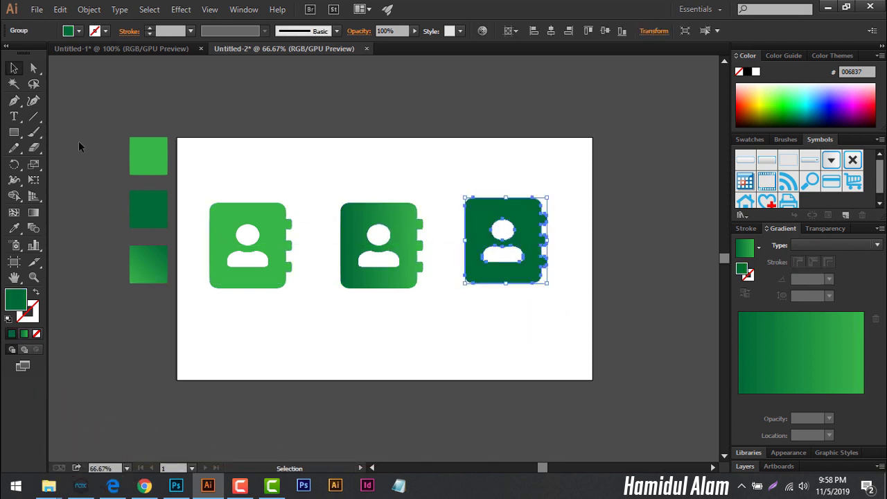
left_click_drag(78, 141, 156, 295)
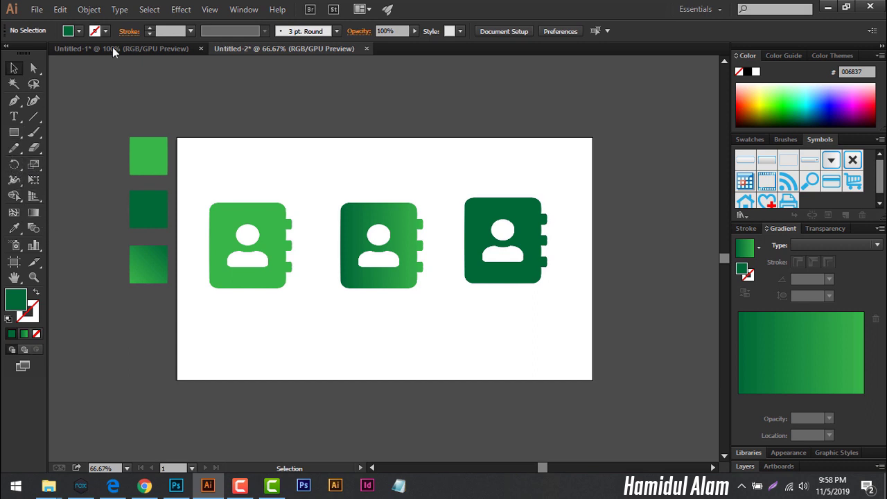
Unlock all objects and delete the three address-book icons.
left_click(88, 9)
left_click(104, 100)
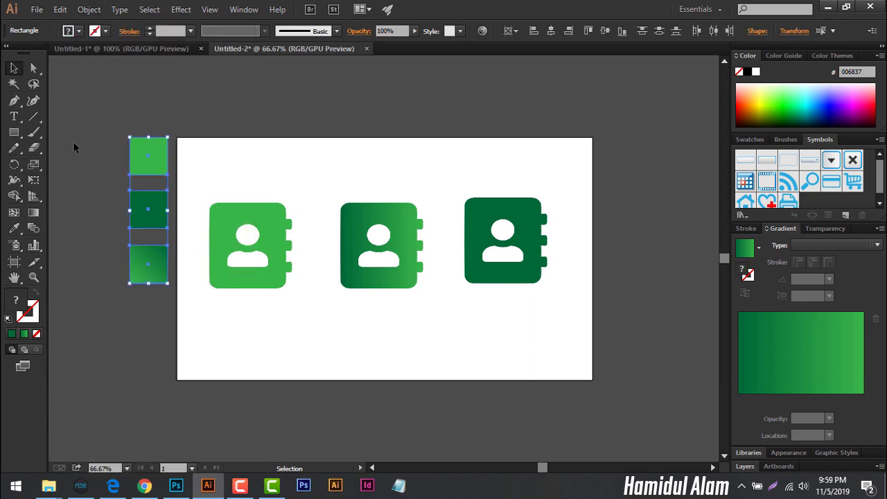
left_click(73, 141)
left_click_drag(100, 150, 147, 274)
mouse_move(218, 171)
left_mouse_down()
mouse_move(460, 308)
mouse_move(539, 303)
left_mouse_up()
key("Delete")
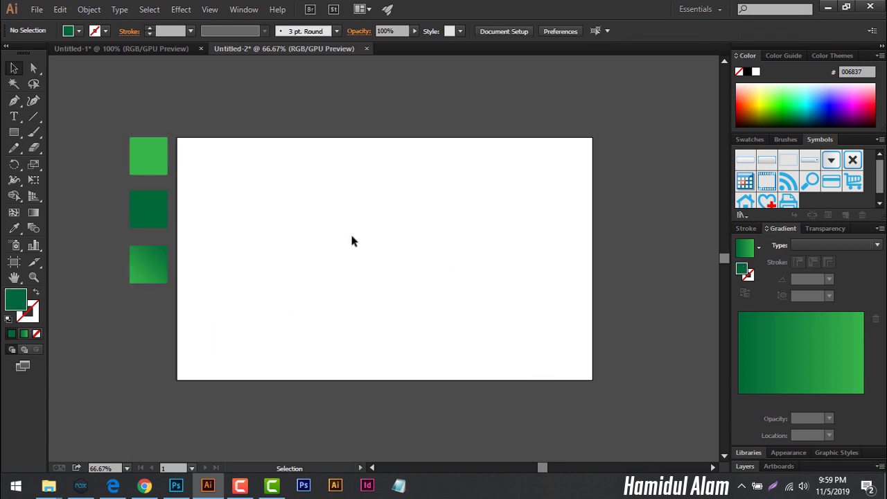
Move the three green swatches onto the artboard's top-left edge.
mouse_move(114, 156)
left_mouse_down()
mouse_move(155, 280)
mouse_move(210, 275)
mouse_move(205, 269)
left_mouse_up()
left_click(260, 216)
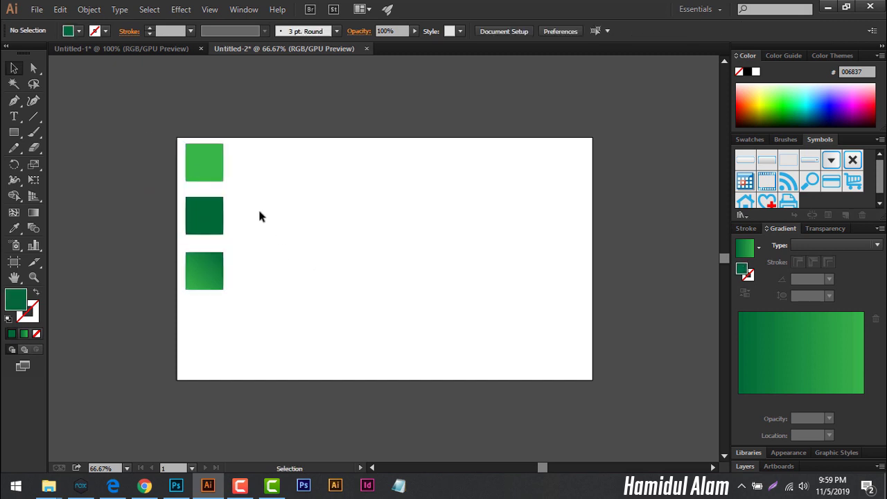
mouse_move(249, 164)
left_mouse_down()
mouse_move(208, 269)
mouse_move(267, 275)
left_mouse_up()
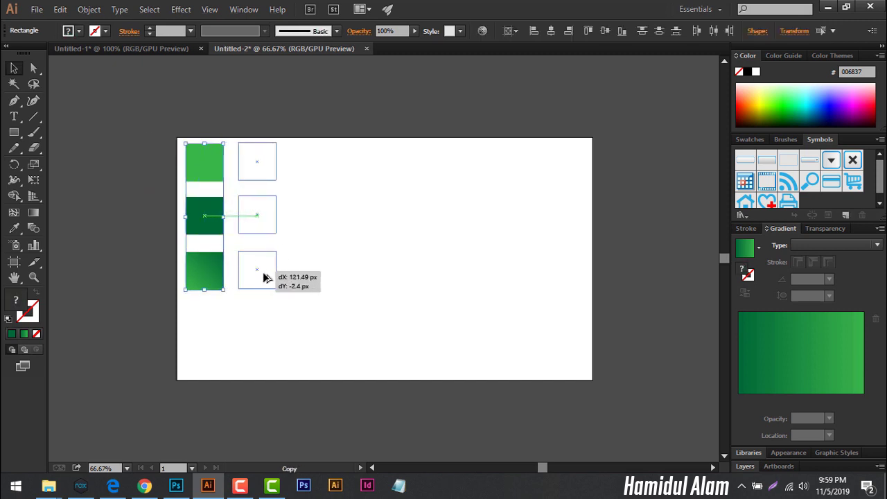
Fill the top square of the copied column with light blue 29ABE2.
left_click(345, 269)
left_click(259, 174)
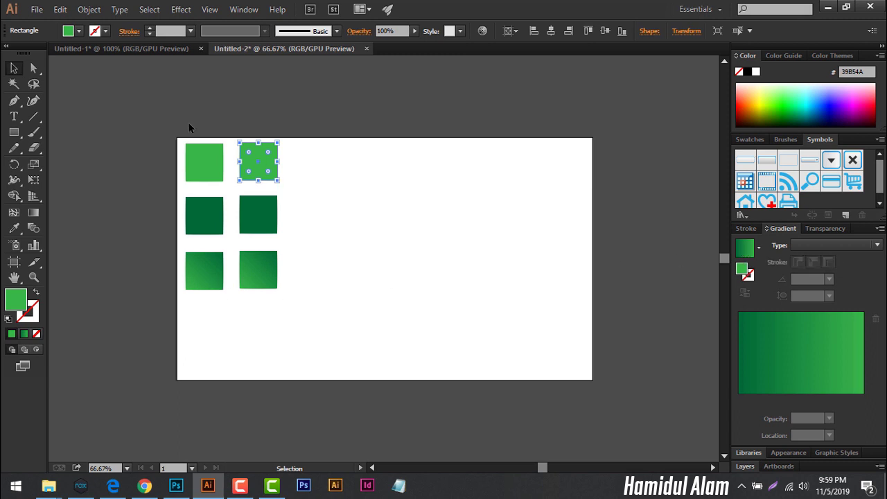
left_click(79, 31)
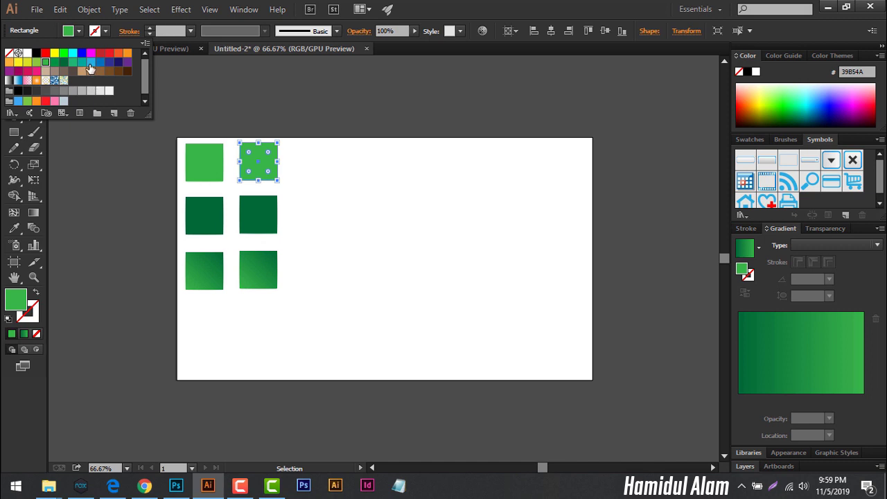
left_click(90, 63)
left_click(265, 217)
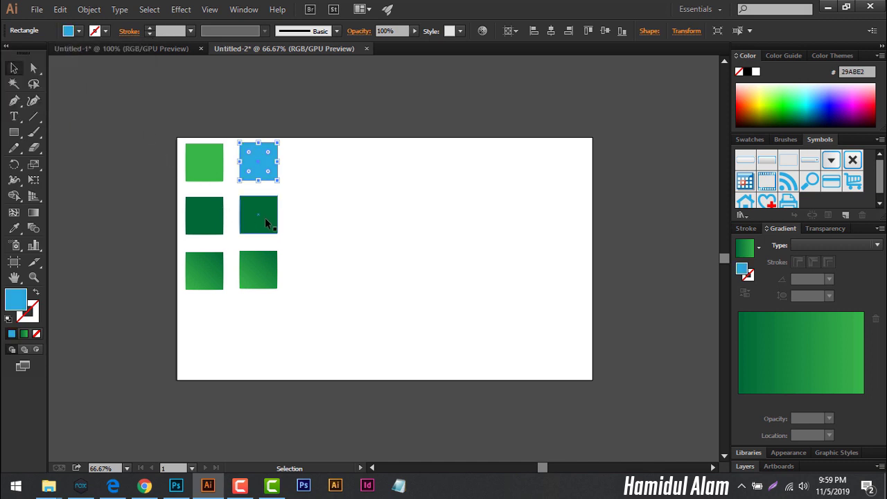
Fill the middle square of the copied column with blue 0071BC.
left_click(265, 218)
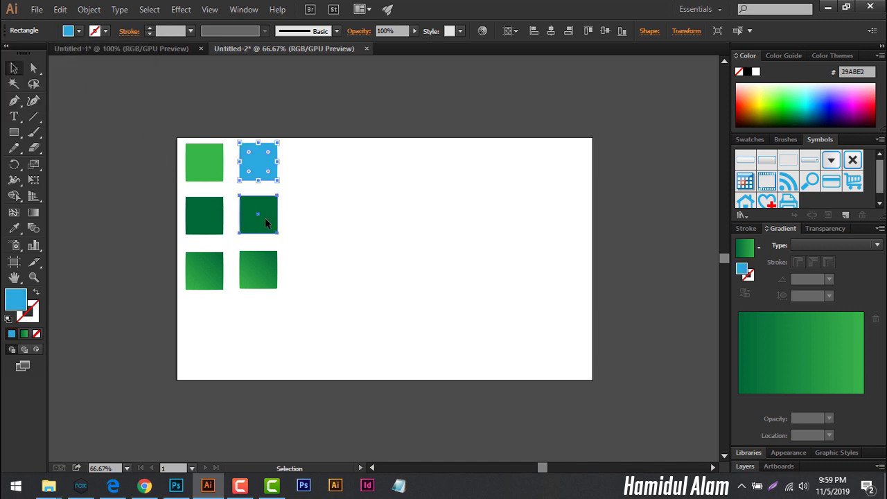
left_click(79, 31)
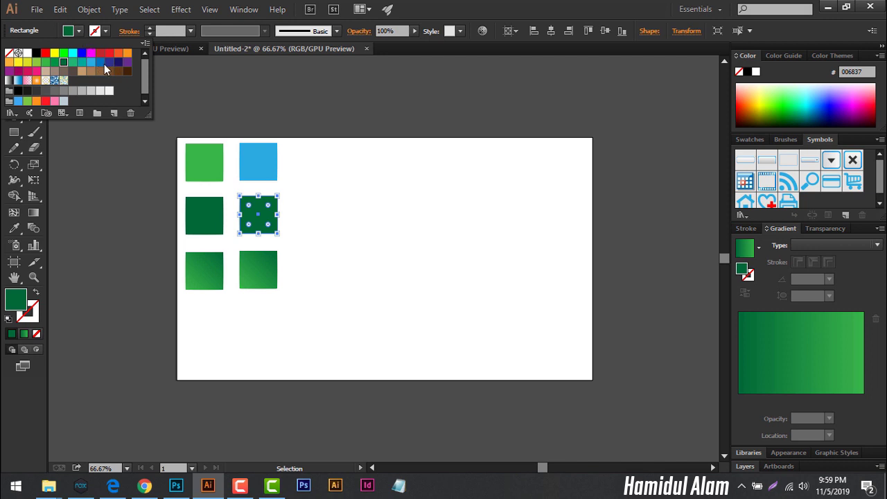
left_click(108, 63)
left_click(101, 64)
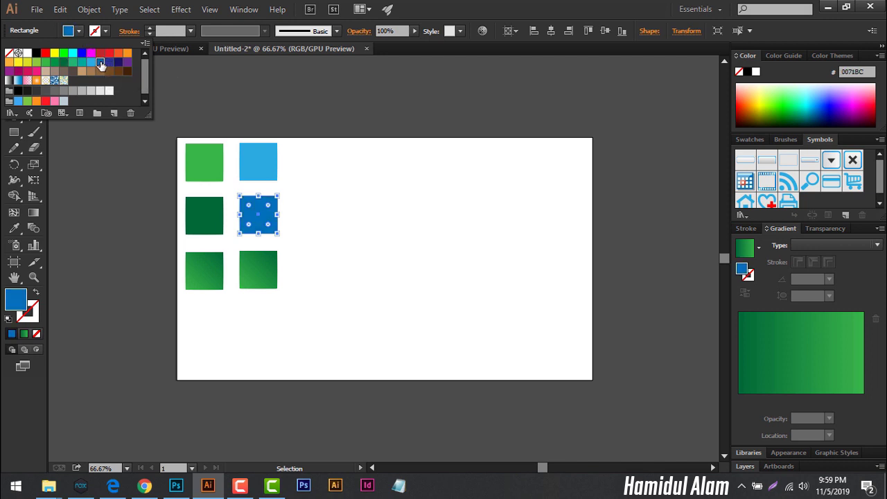
Set the bottom-right square's gradient stops to light blue 29ABE2 and blue 0071BC.
double_click(265, 271)
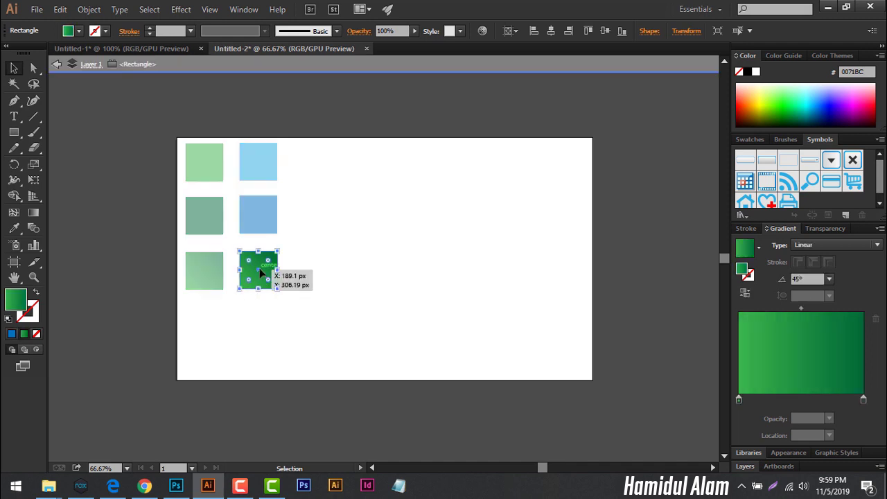
key("Escape")
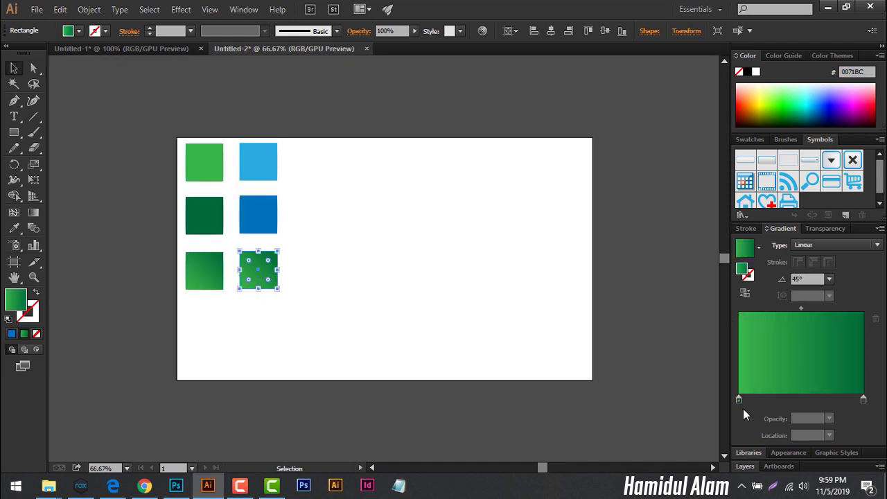
left_click(737, 401)
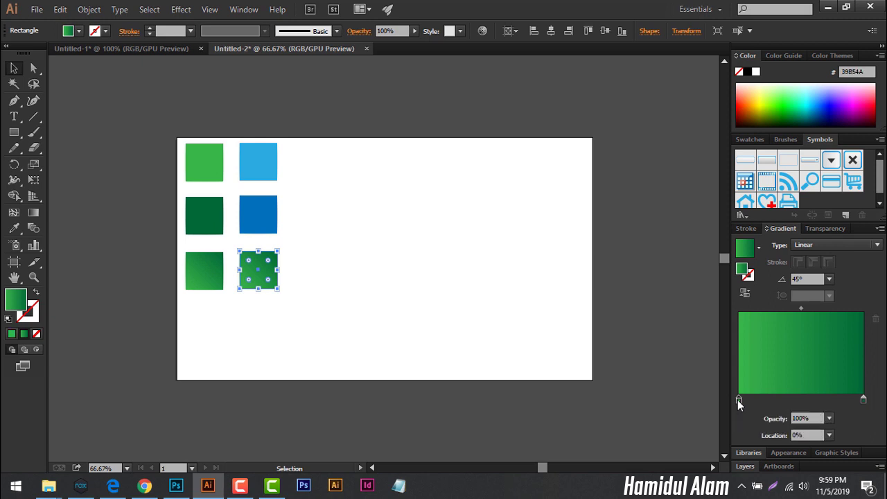
double_click(738, 400)
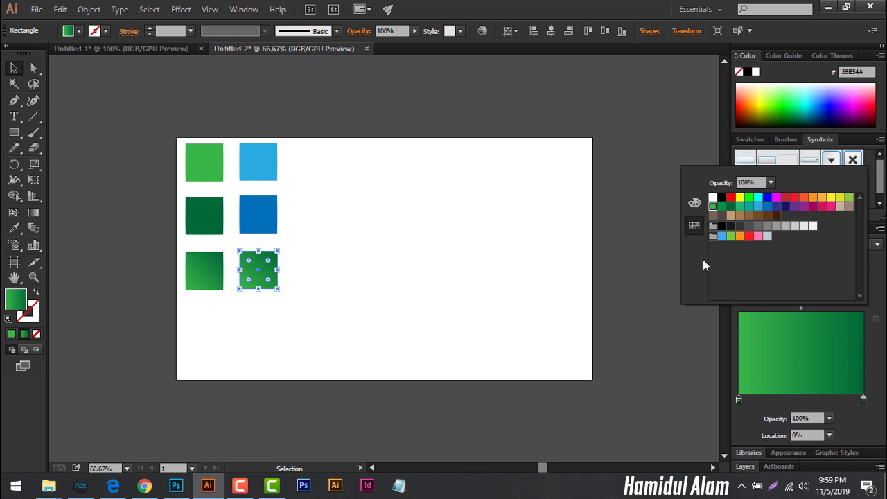
left_click(758, 207)
left_click(864, 405)
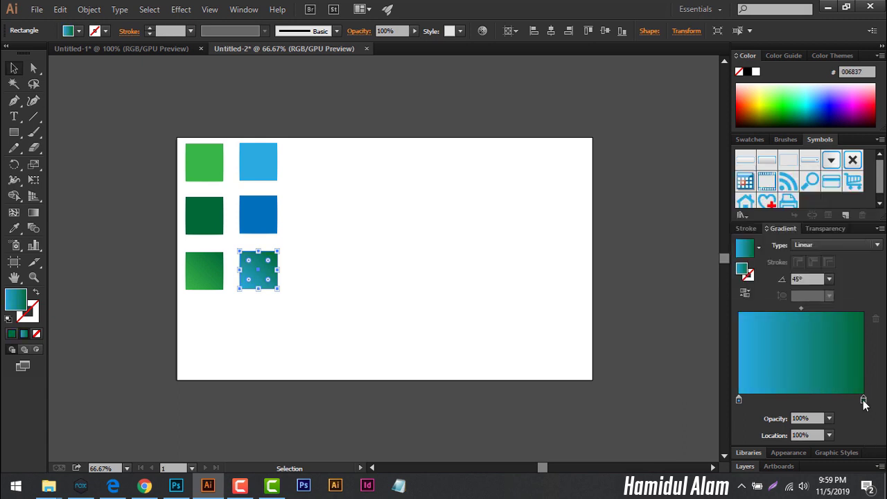
double_click(865, 405)
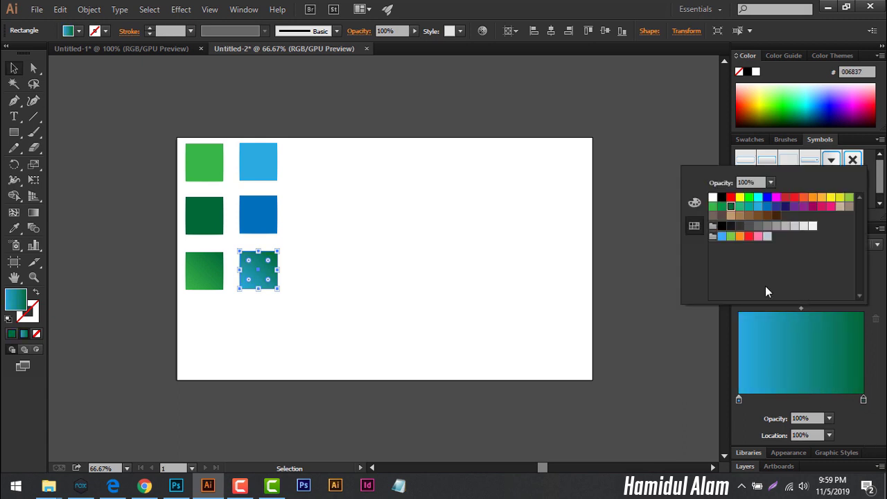
left_click(768, 207)
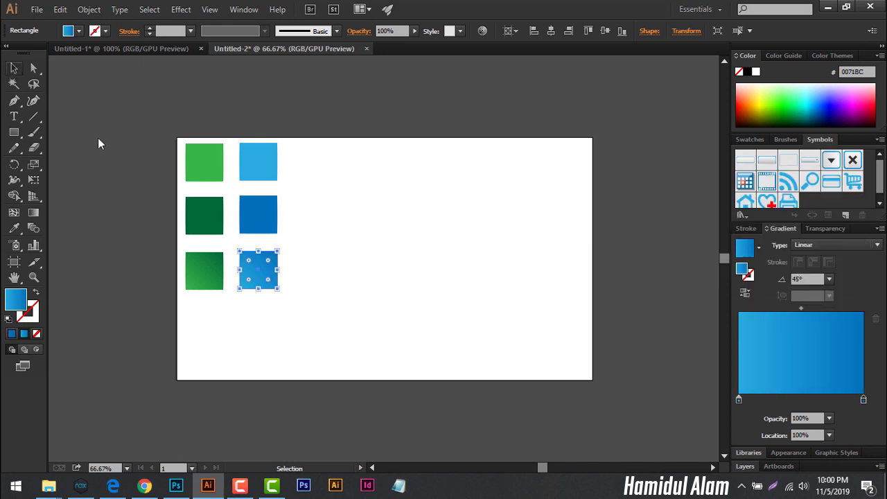
left_click(387, 234)
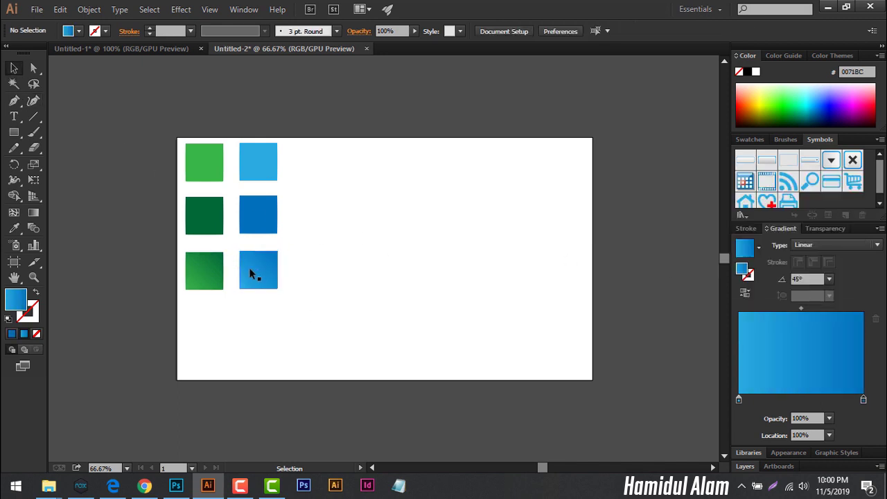
left_click_drag(292, 150, 212, 285)
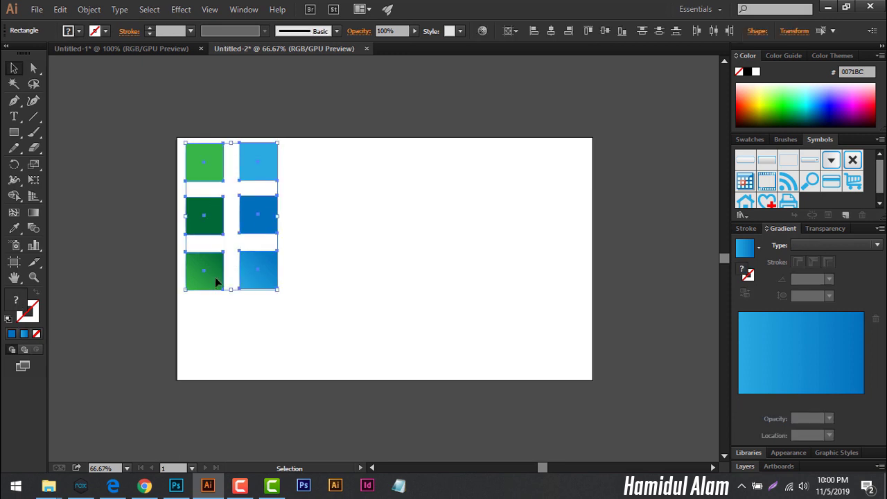
Nudge the dark green square up to line up with the blue square beside it.
left_click(343, 226)
left_click_drag(216, 214, 217, 213)
left_click(370, 229)
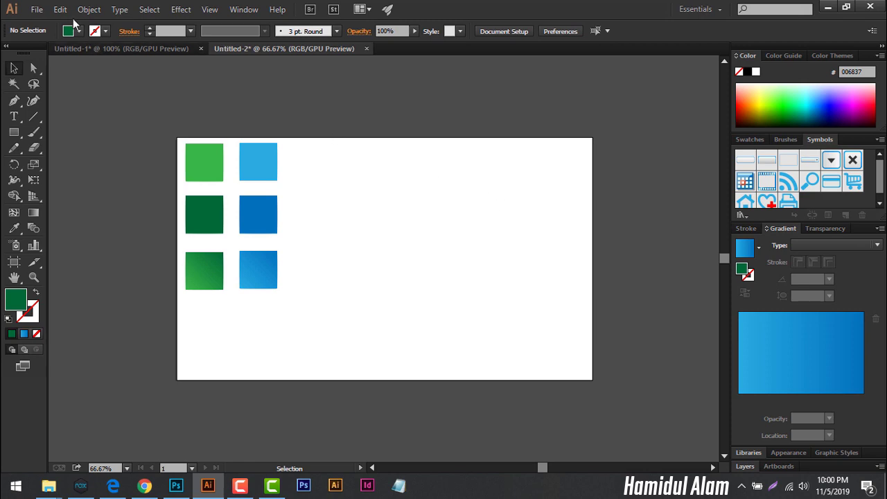
Start saving the document through File > Save, then cancel the Save As dialog.
left_click(36, 10)
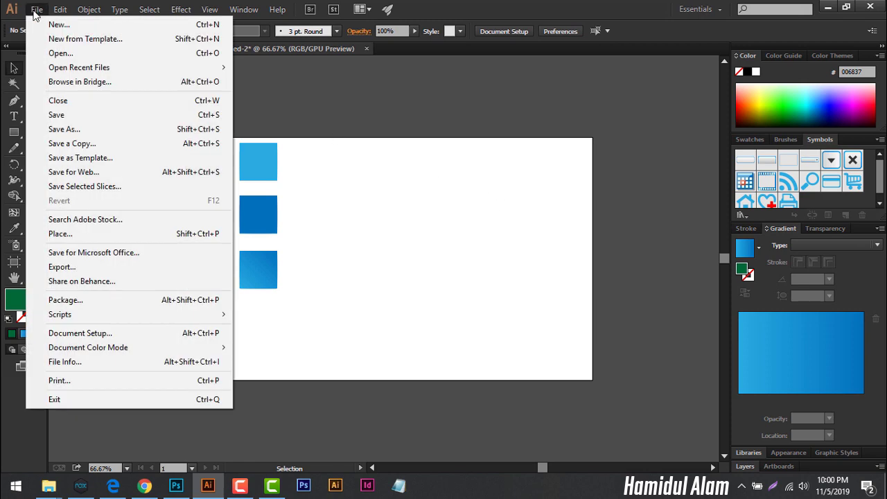
left_click(91, 116)
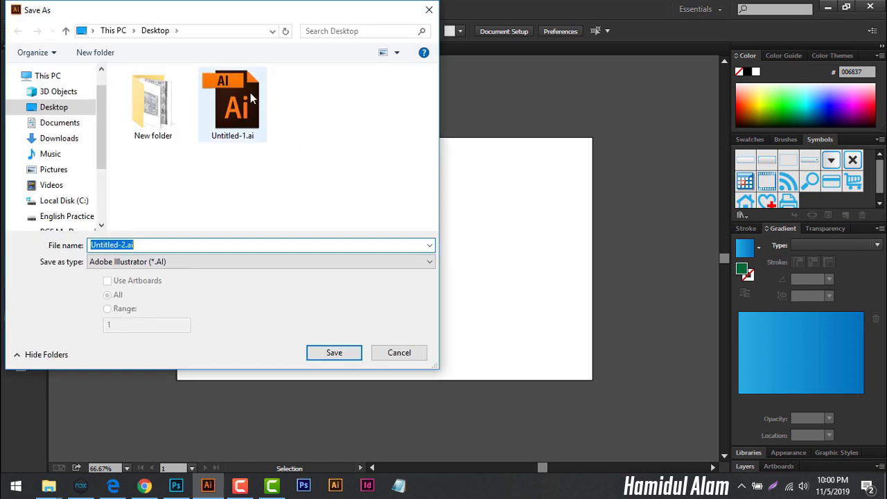
left_click(418, 354)
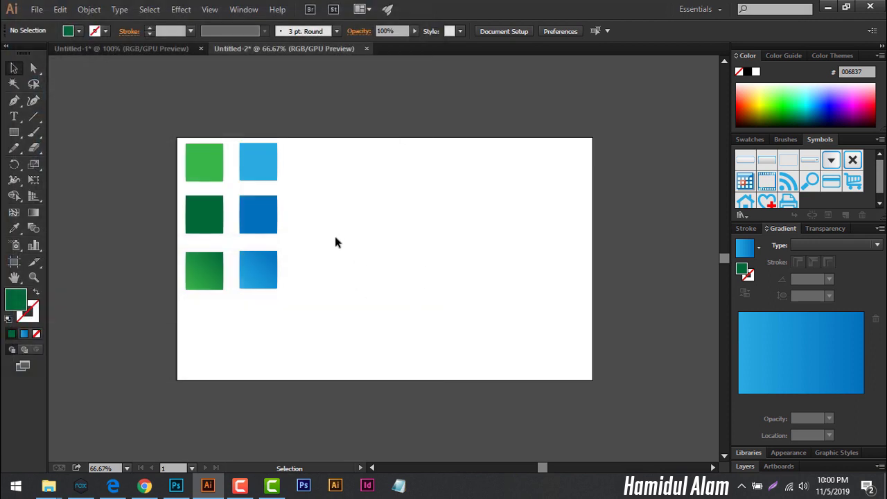
left_click(13, 229)
Give the top-right light blue square the bottom-left square's green gradient using the Eyedropper.
key("v")
left_click(257, 162)
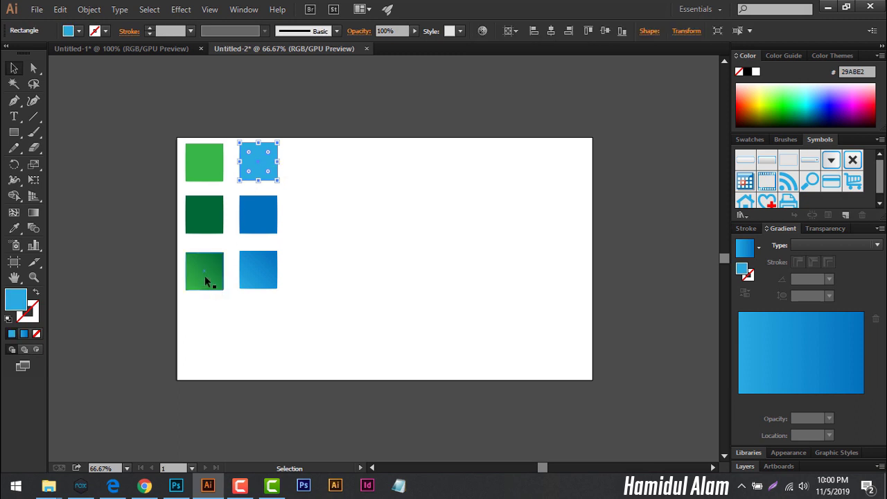
left_click(15, 228)
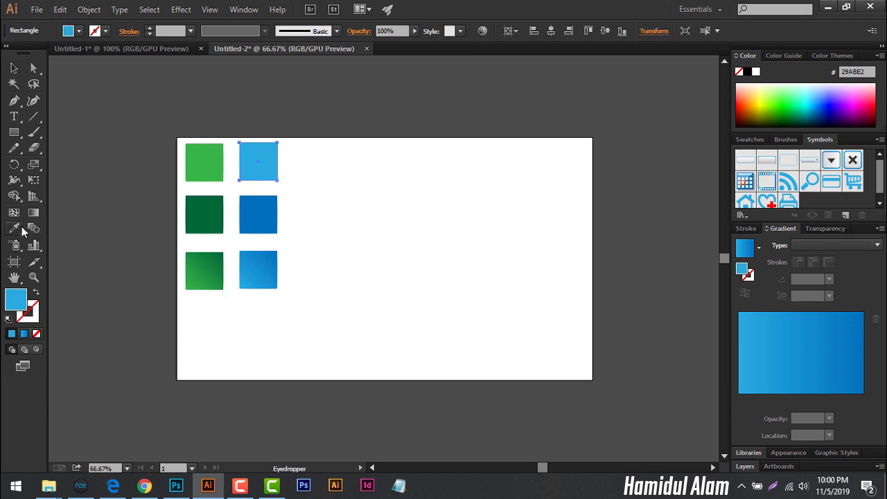
left_click(203, 271)
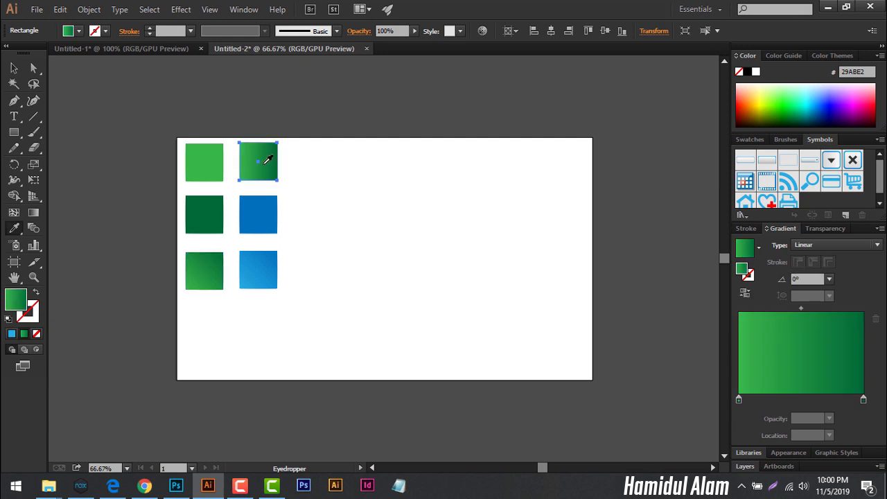